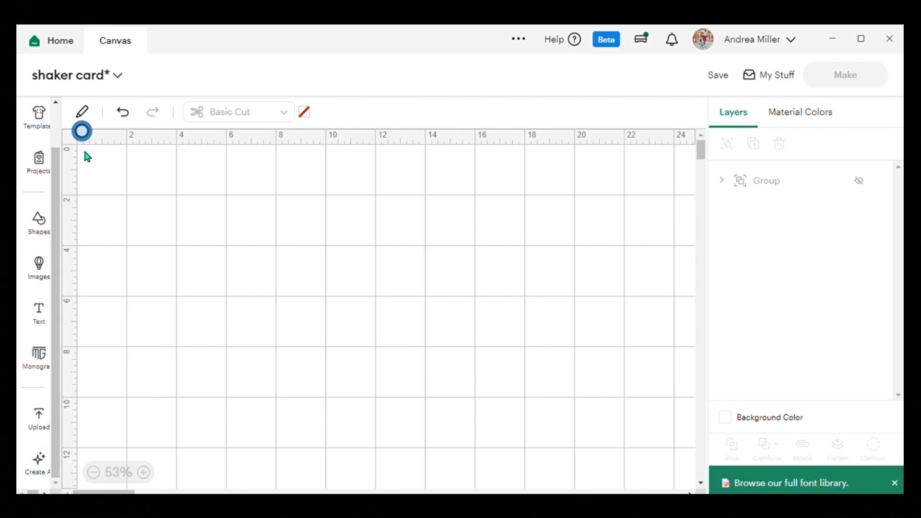
pyautogui.click(86, 112)
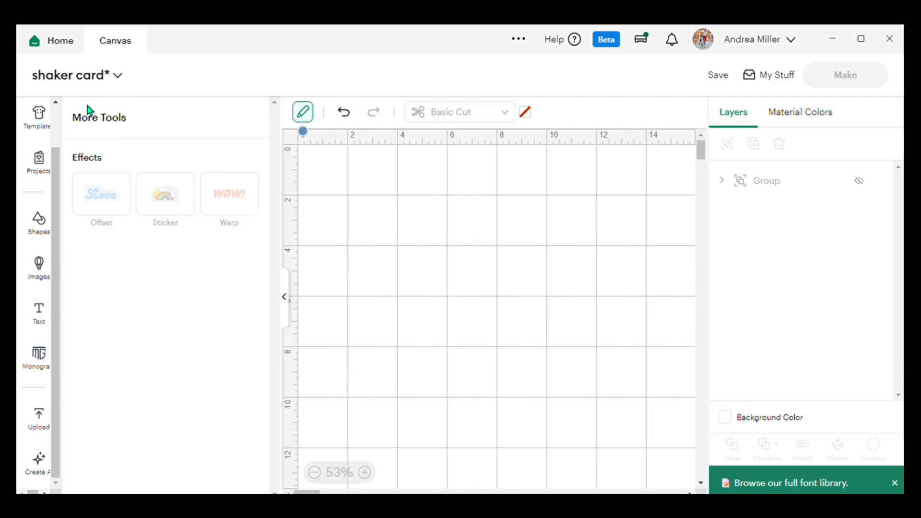
pyautogui.click(310, 116)
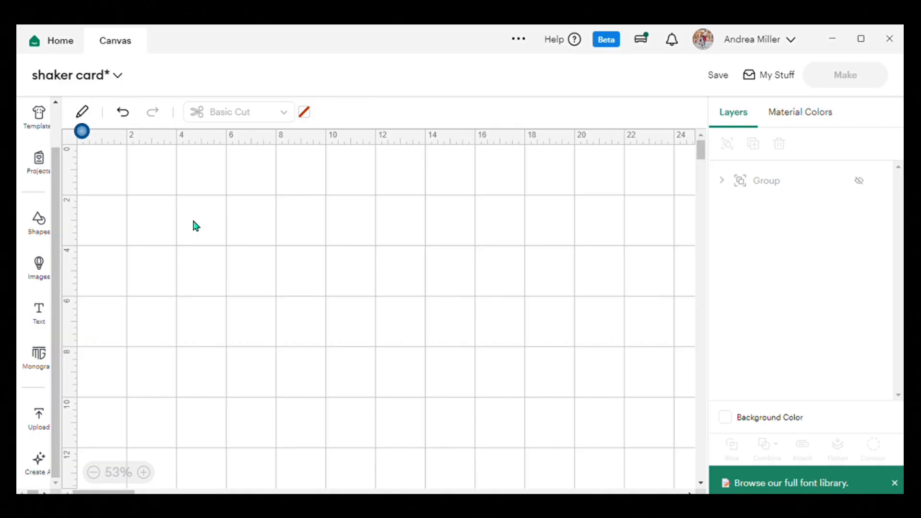
# Add two circles to the canvas, place one below the other, and shrink the lower one to about 1.74 in.
pyautogui.click(43, 226)
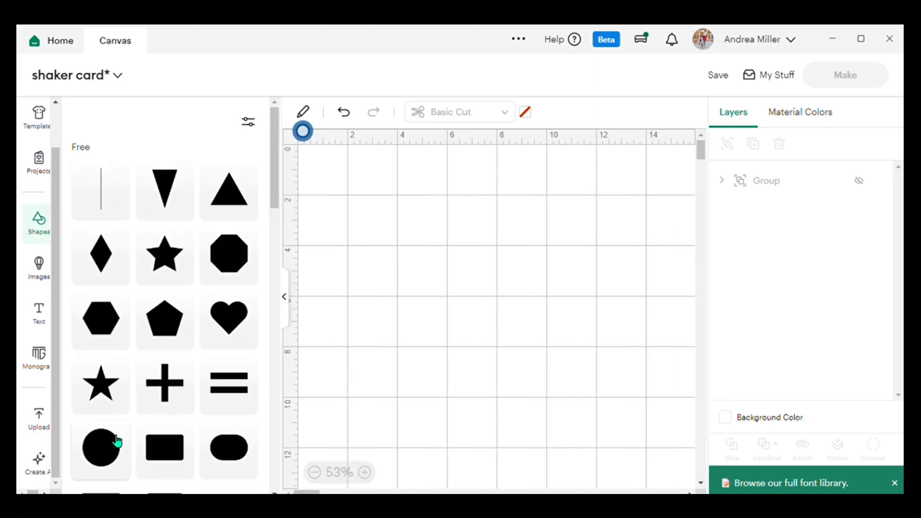
pyautogui.click(104, 455)
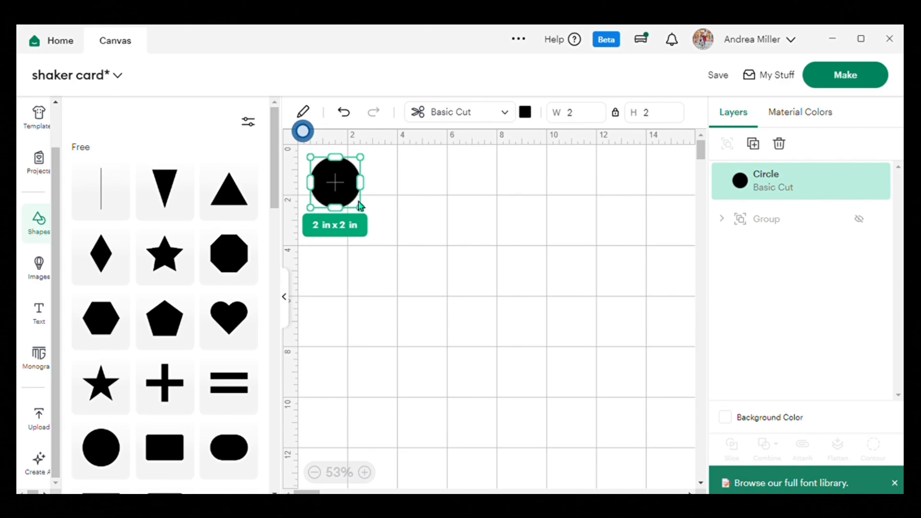
pyautogui.moveTo(337, 185); pyautogui.dragTo(428, 210)
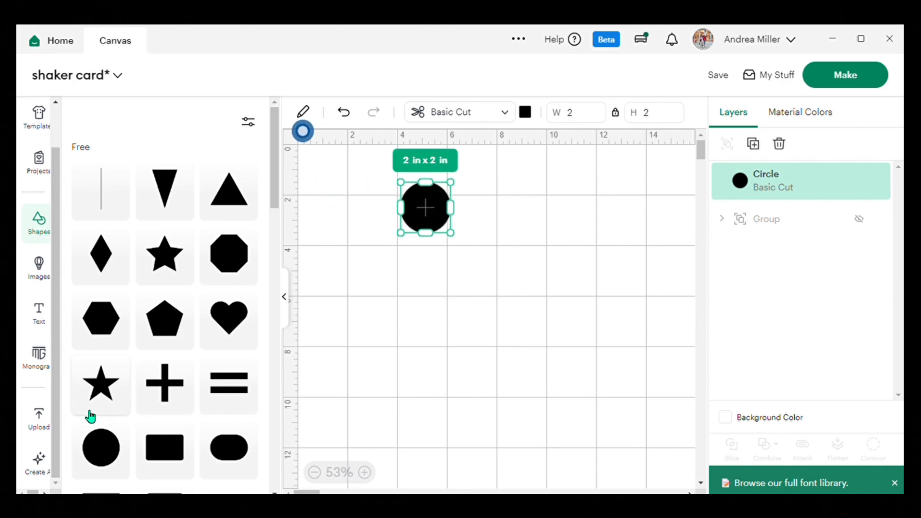
pyautogui.click(104, 445)
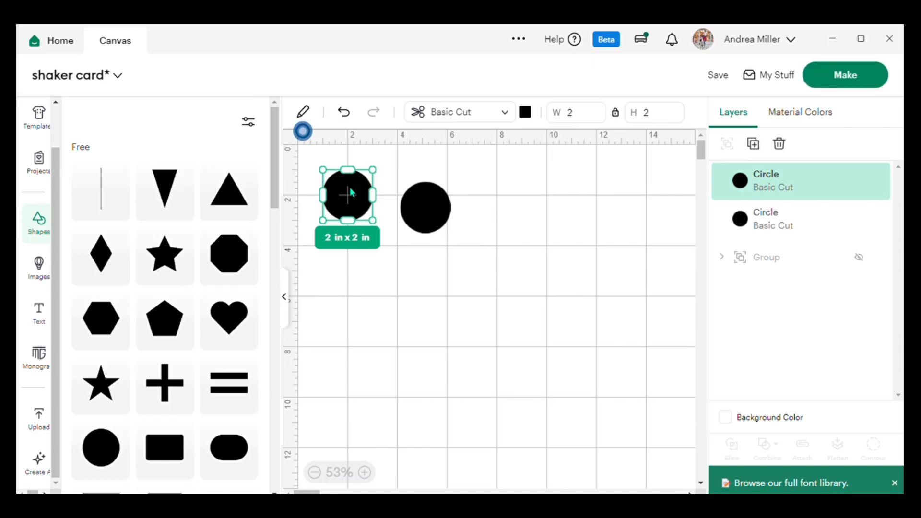
pyautogui.moveTo(348, 195); pyautogui.dragTo(426, 286)
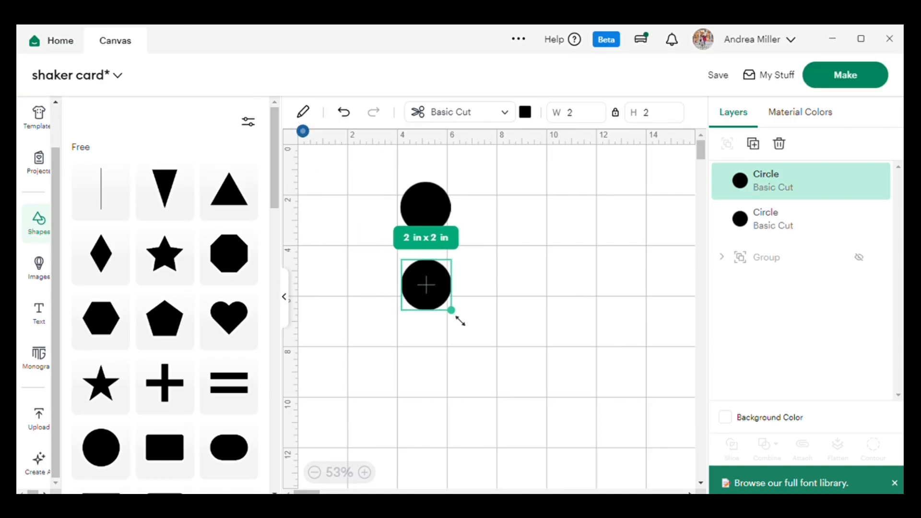
pyautogui.moveTo(457, 315); pyautogui.dragTo(452, 312)
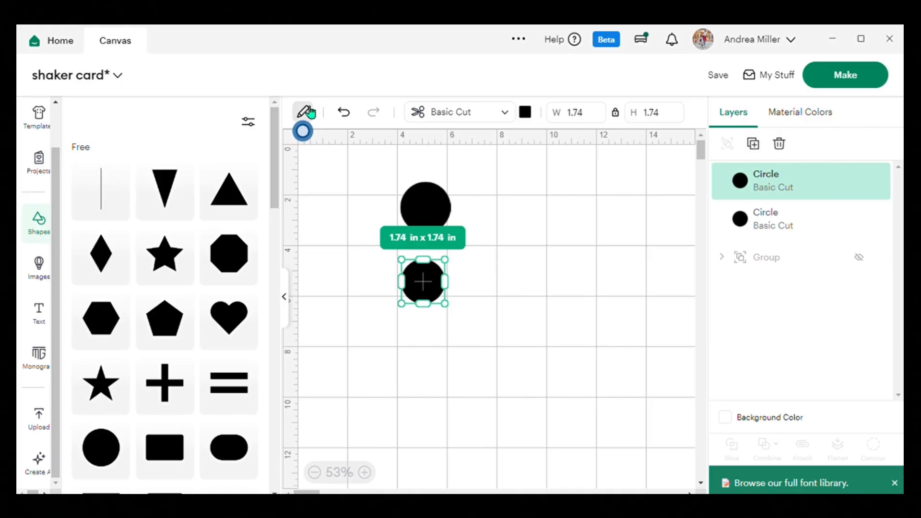
pyautogui.click(310, 113)
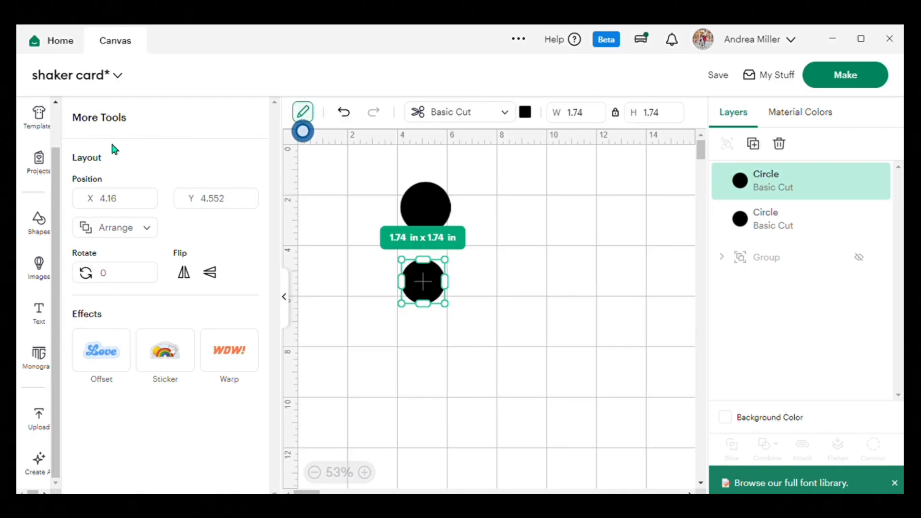
pyautogui.doubleClick(219, 285)
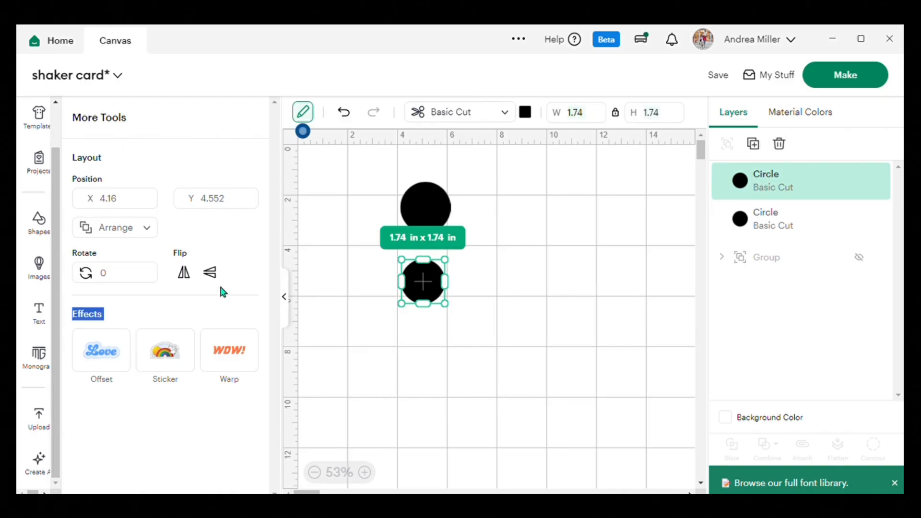
pyautogui.click(302, 120)
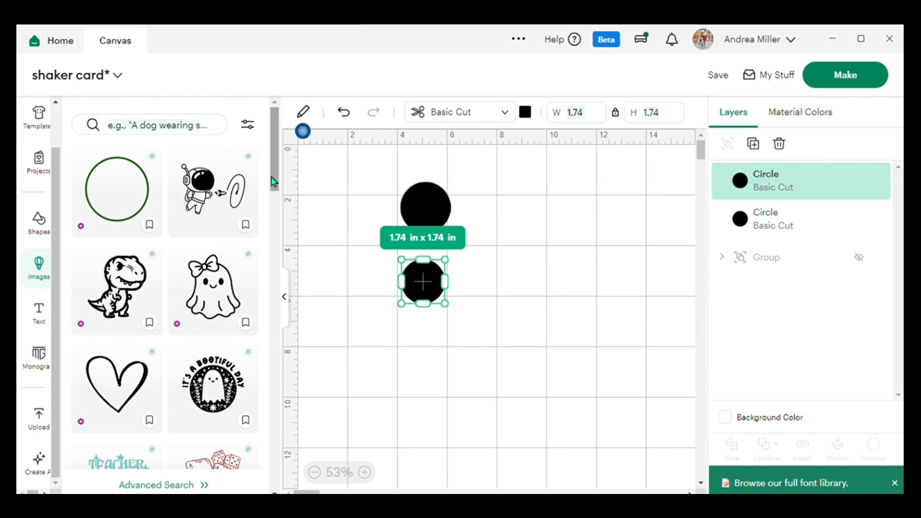
pyautogui.click(303, 115)
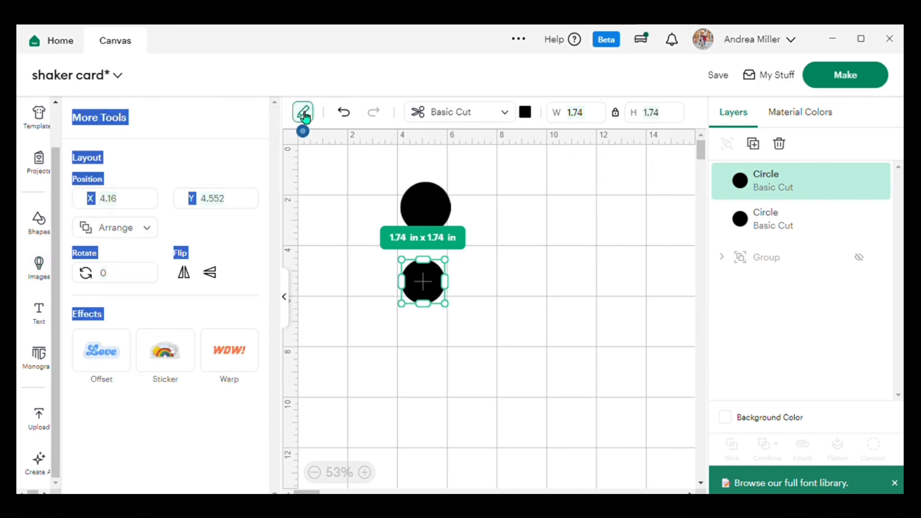
pyautogui.click(304, 115)
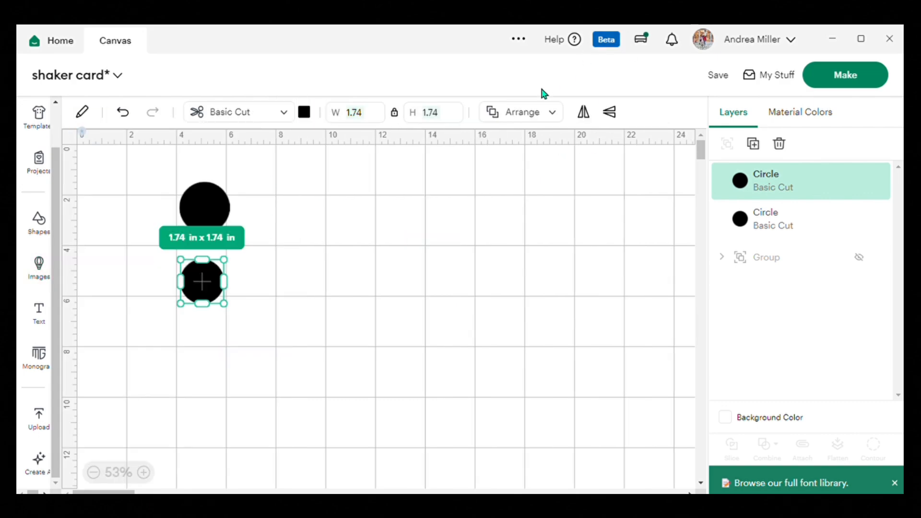
# Set the smaller circle's width to 1.75 in with proportions locked and change its material color to light gray.
pyautogui.click(374, 122)
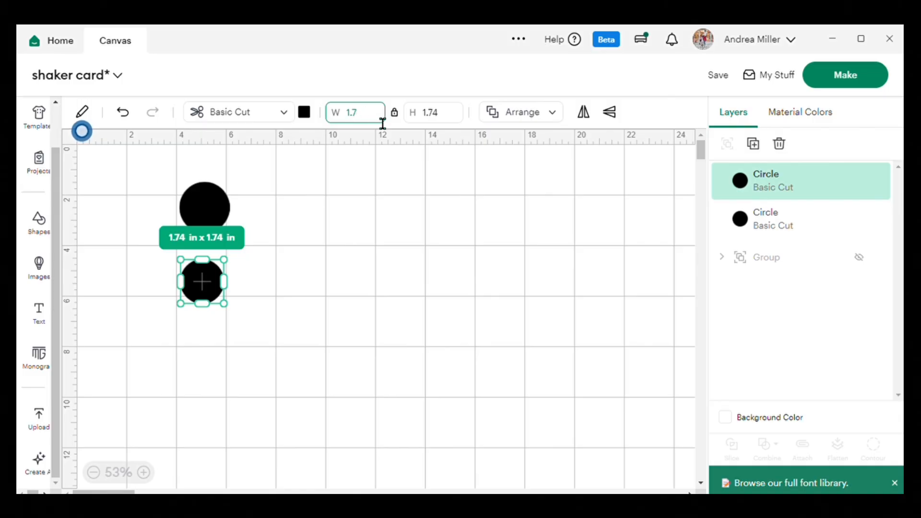
pyautogui.press('Return')
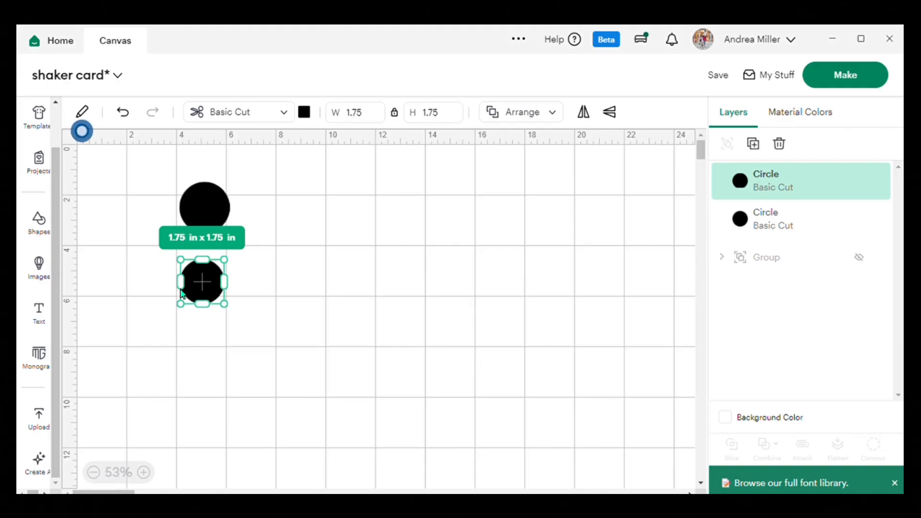
pyautogui.moveTo(201, 289); pyautogui.dragTo(189, 255)
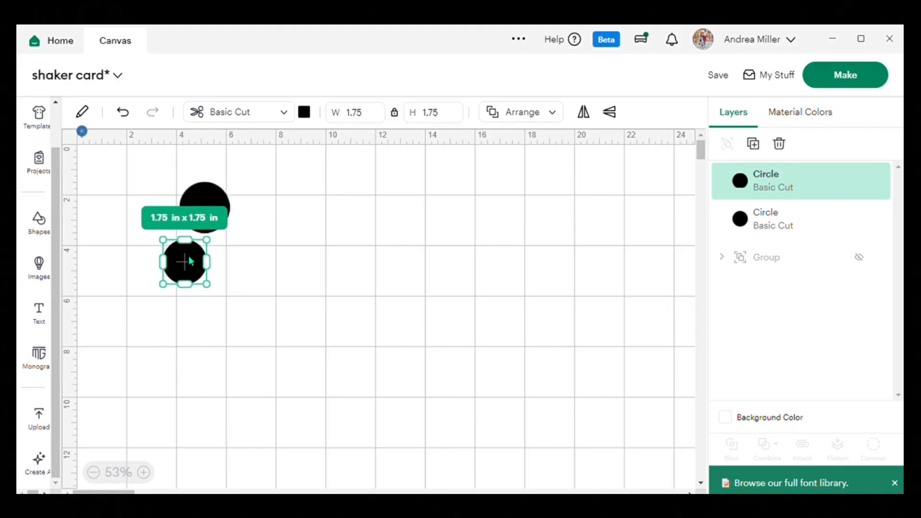
pyautogui.click(312, 117)
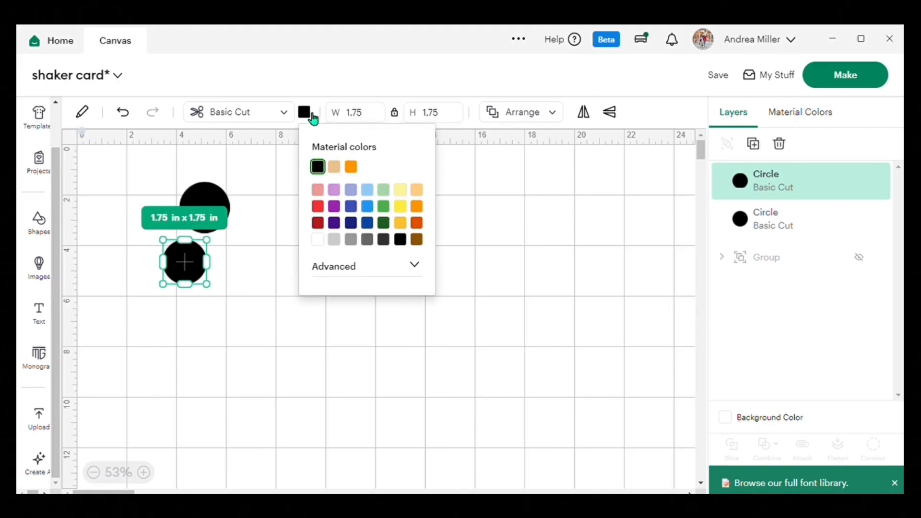
pyautogui.click(335, 240)
# Place the gray circle over the black one and center the two on each other horizontally and vertically.
pyautogui.moveTo(188, 263); pyautogui.dragTo(211, 209)
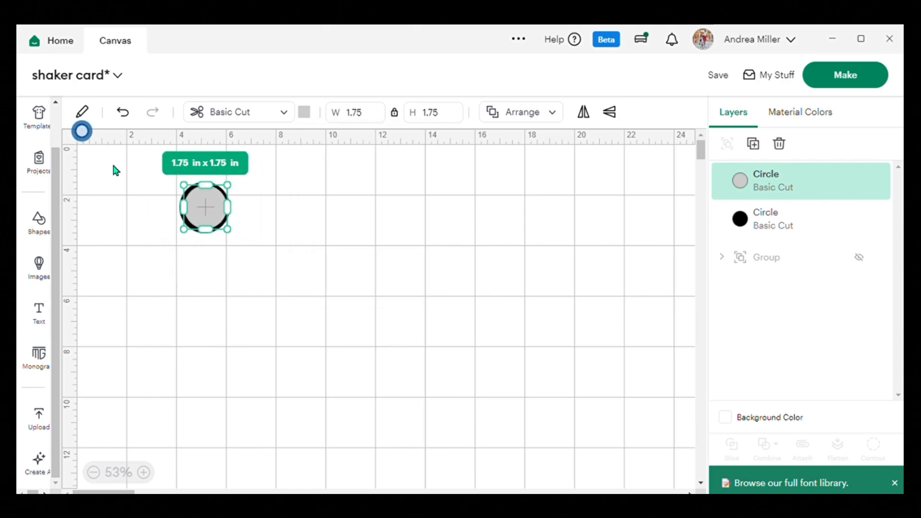
pyautogui.moveTo(141, 173); pyautogui.dragTo(261, 253)
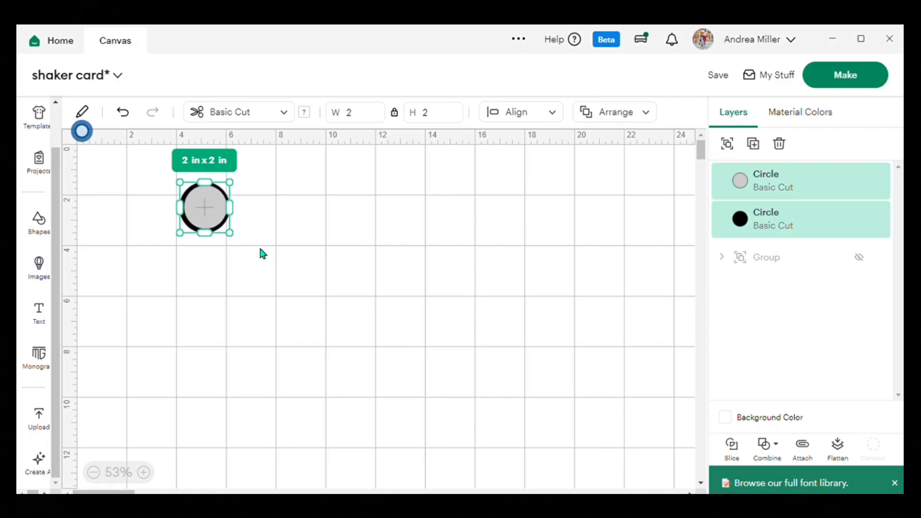
pyautogui.click(557, 115)
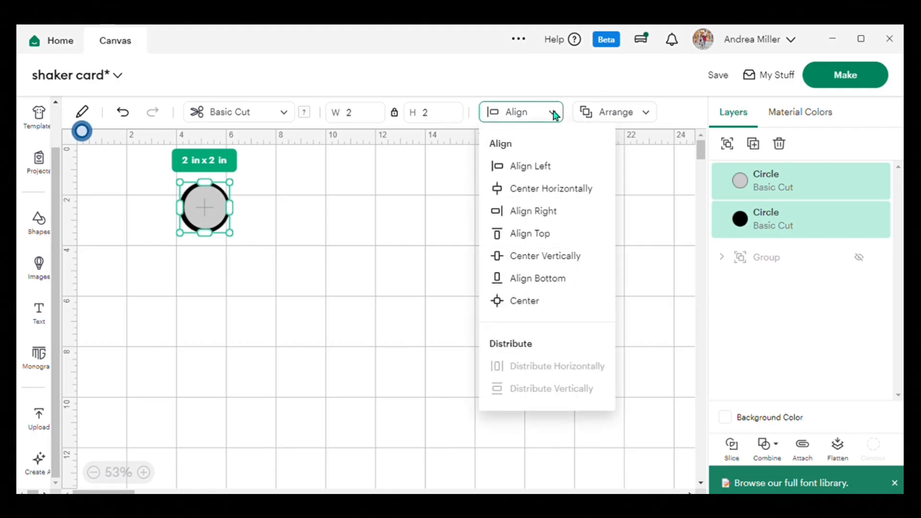
pyautogui.click(547, 190)
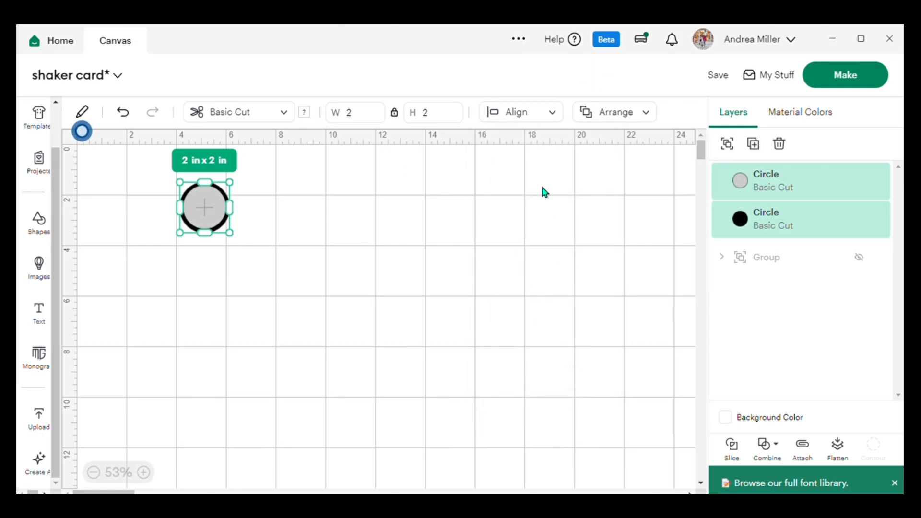
pyautogui.click(557, 118)
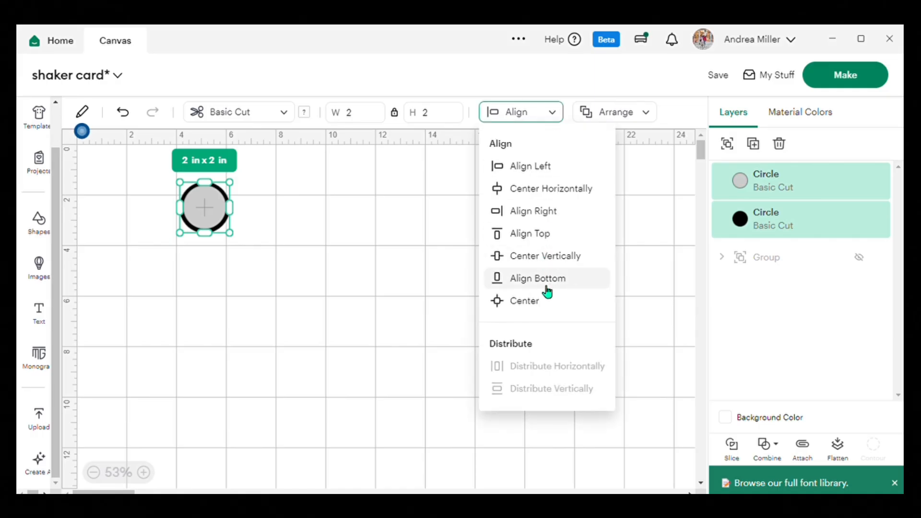
pyautogui.click(546, 255)
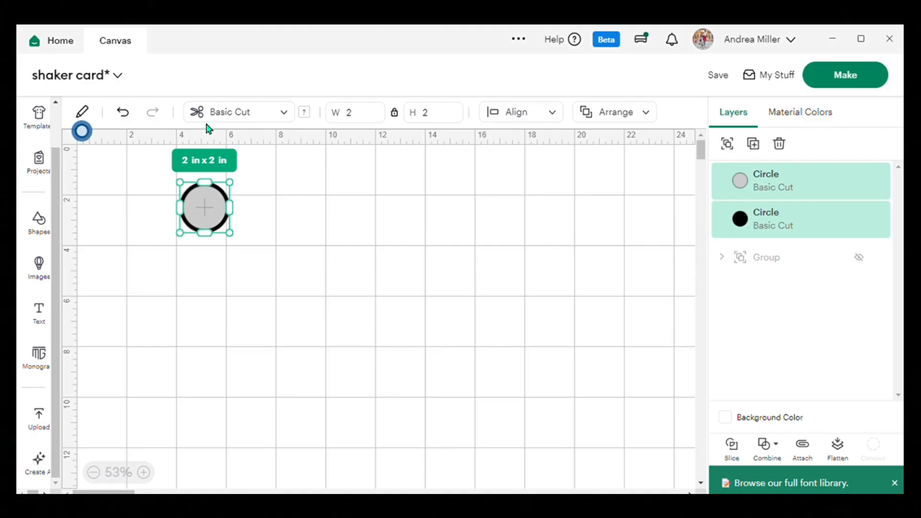
# Slice the two overlapping circles and move the gray and black discs out of the ring.
pyautogui.click(85, 113)
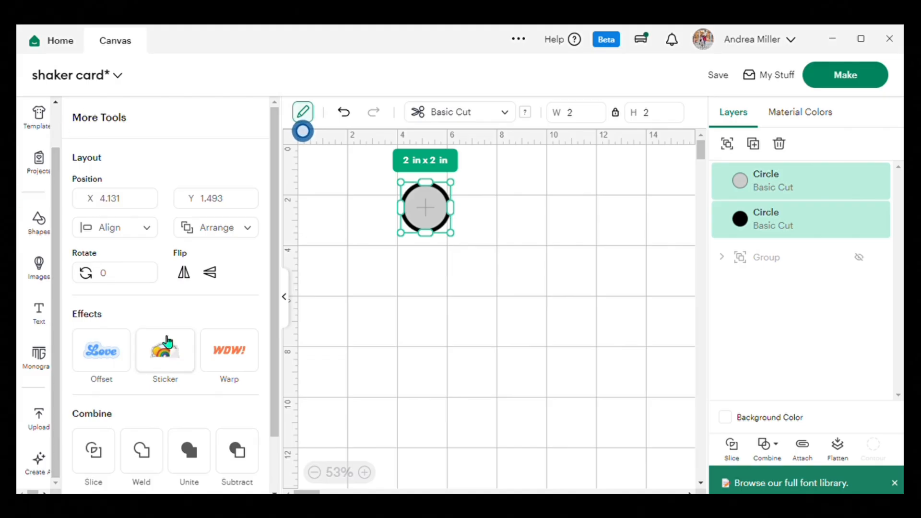
pyautogui.scroll(-2, 163, 336)
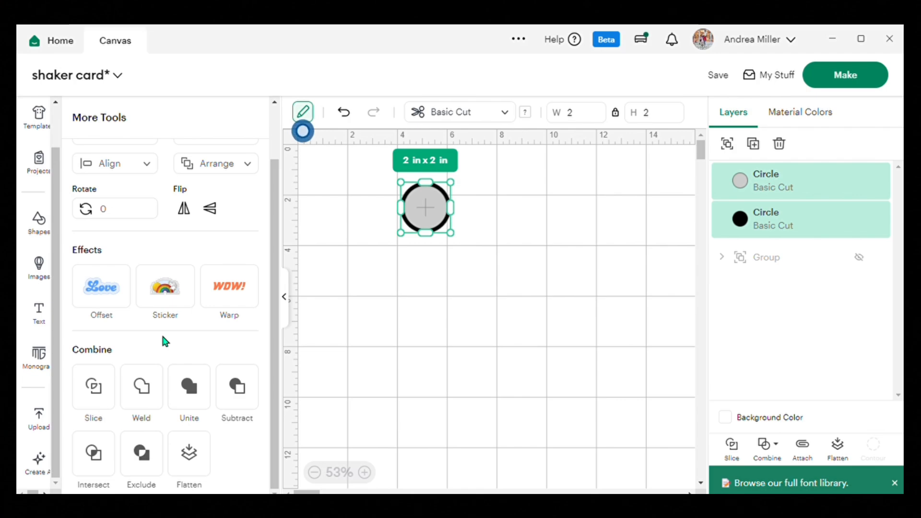
pyautogui.click(102, 389)
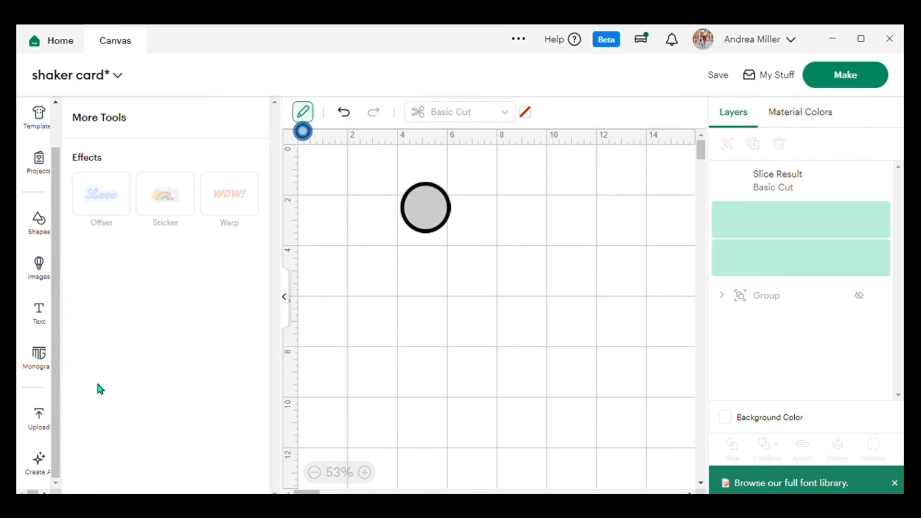
pyautogui.moveTo(433, 214); pyautogui.dragTo(435, 313)
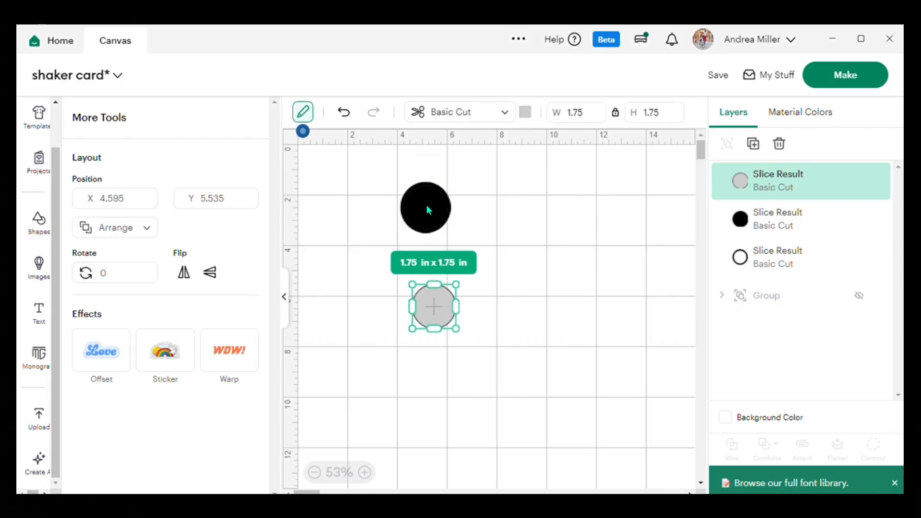
pyautogui.moveTo(428, 211); pyautogui.dragTo(491, 307)
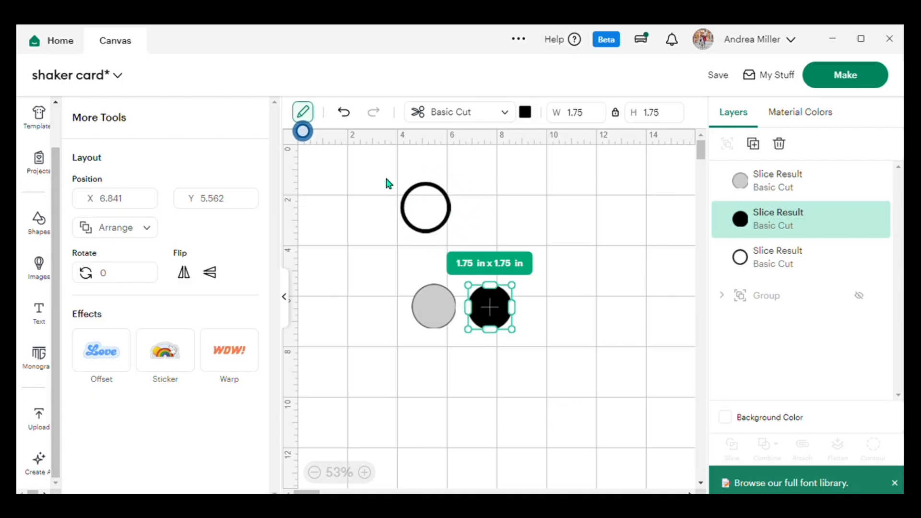
# Duplicate the black ring seven times.
pyautogui.moveTo(387, 176); pyautogui.dragTo(452, 225)
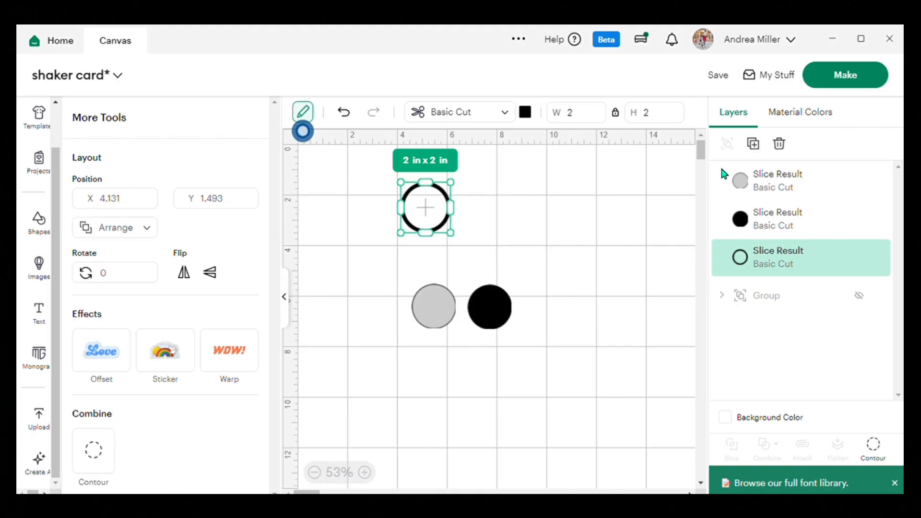
pyautogui.click(754, 145)
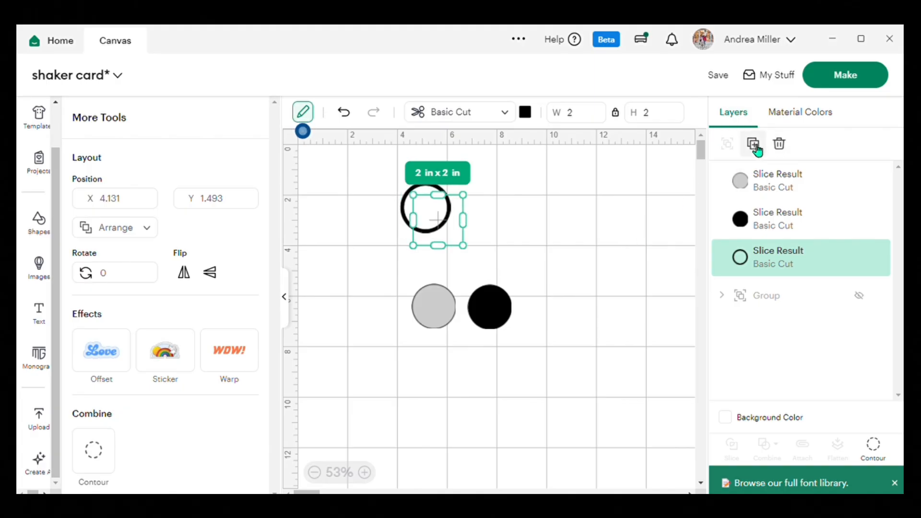
pyautogui.click(754, 145)
pyautogui.click(754, 145)
pyautogui.click(754, 145)
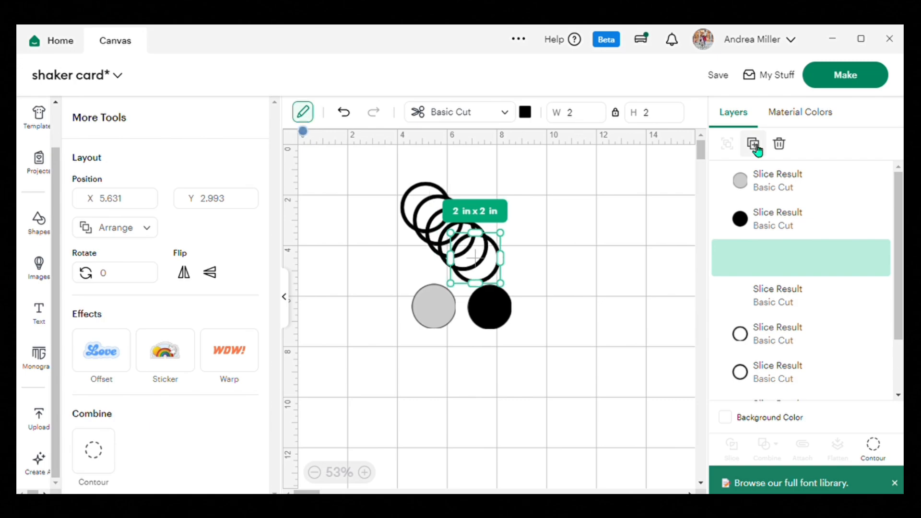
pyautogui.click(754, 145)
pyautogui.click(754, 145)
pyautogui.click(754, 145)
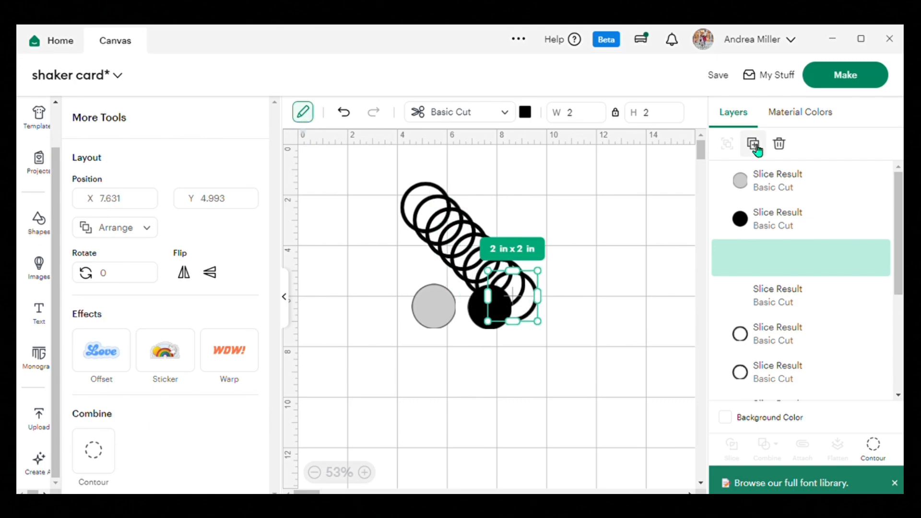
# Delete the black and gray discs left over from the slice.
pyautogui.moveTo(474, 307); pyautogui.dragTo(347, 329)
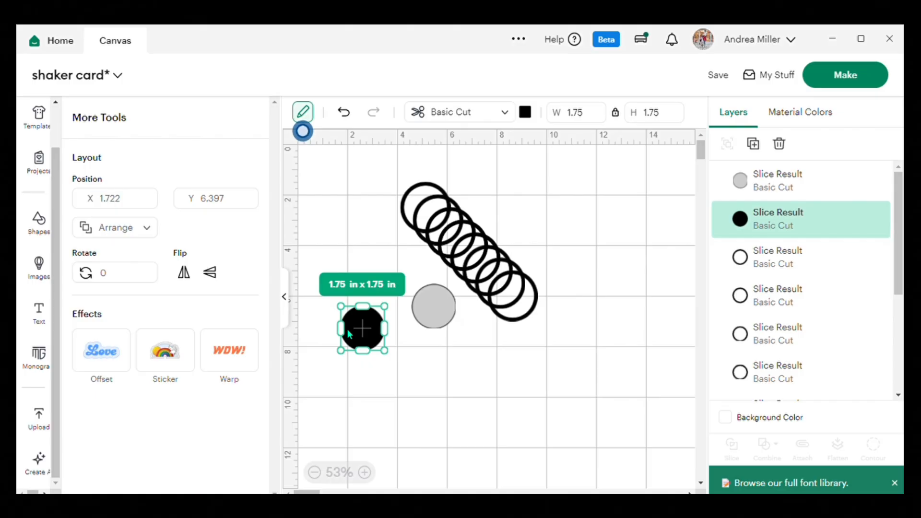
pyautogui.press('Delete')
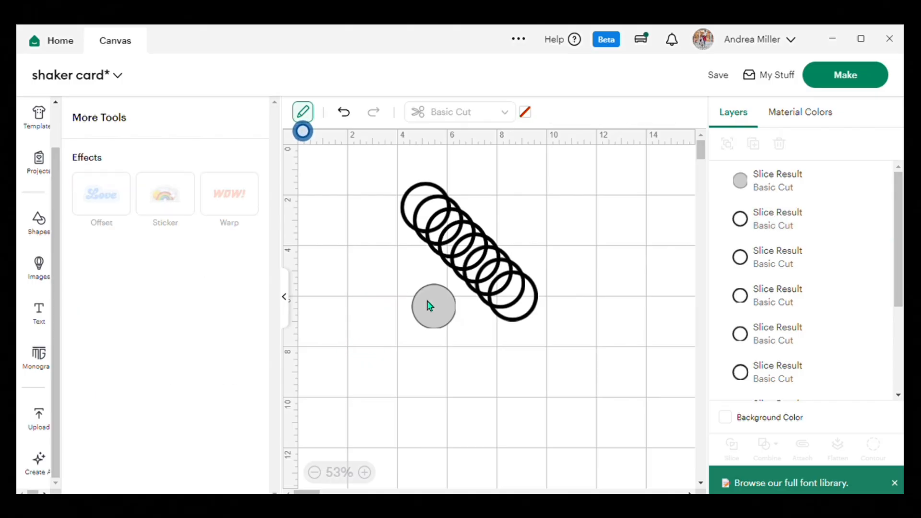
pyautogui.click(429, 305)
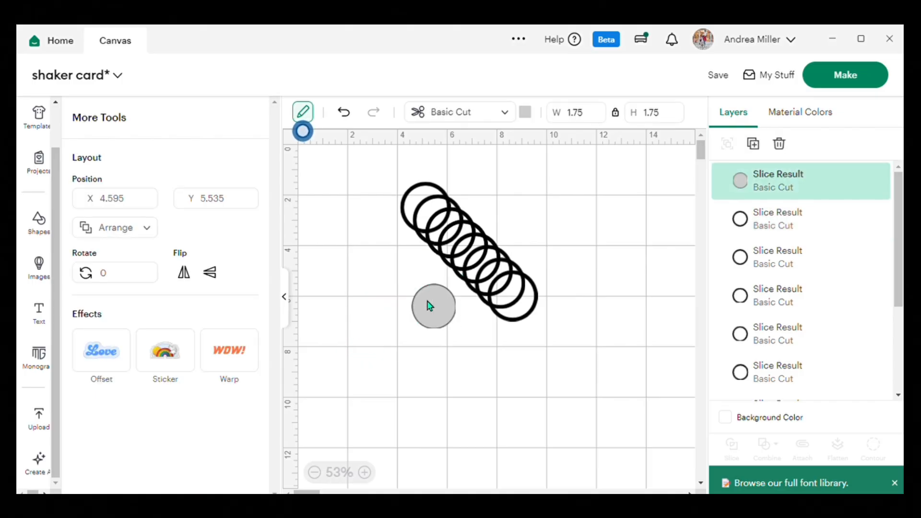
pyautogui.press('Delete')
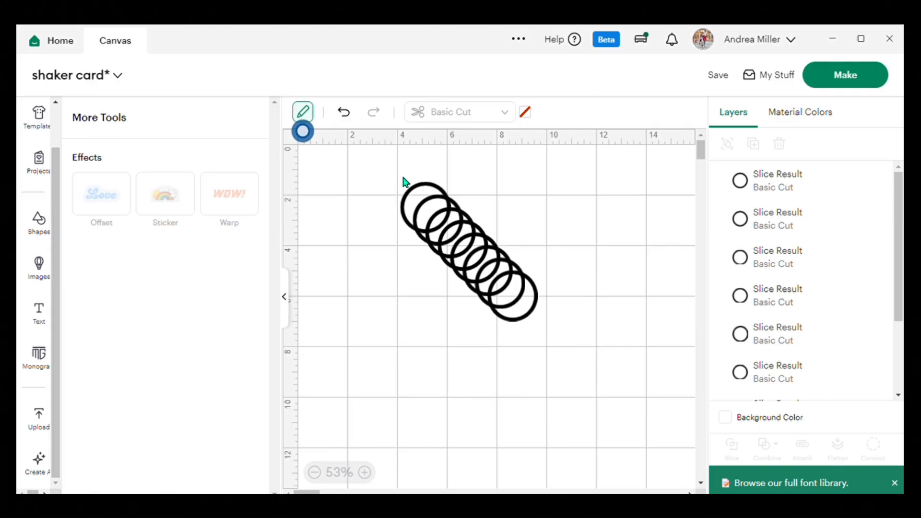
# Add two 2 in circles to the canvas and move one of them clear of the rings.
pyautogui.click(46, 226)
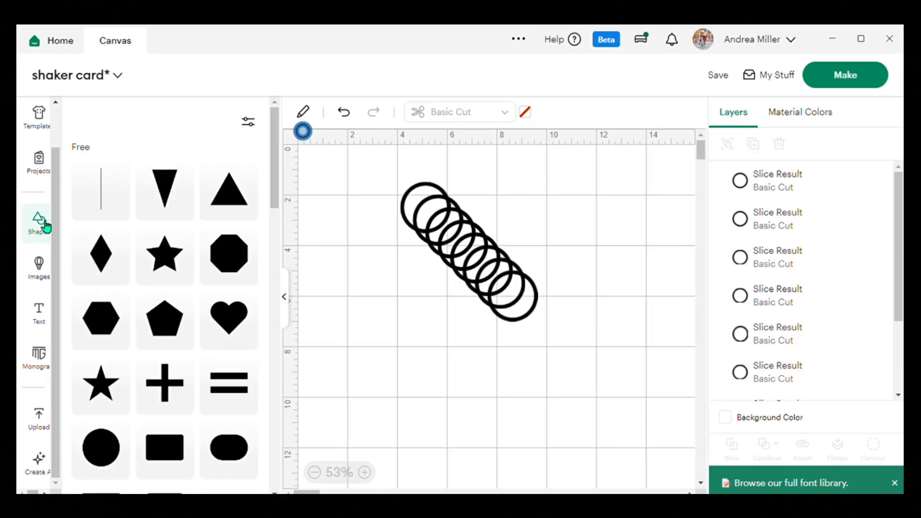
pyautogui.click(101, 449)
pyautogui.click(100, 449)
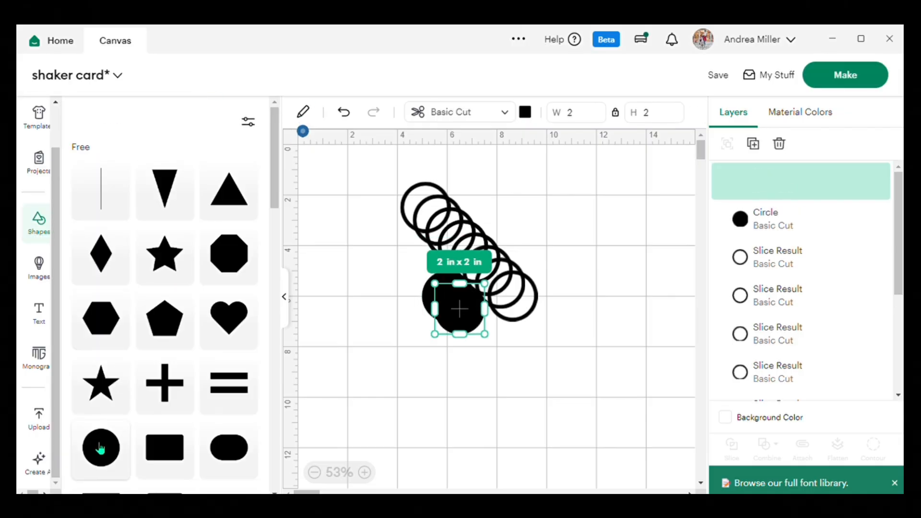
pyautogui.moveTo(457, 304); pyautogui.dragTo(356, 206)
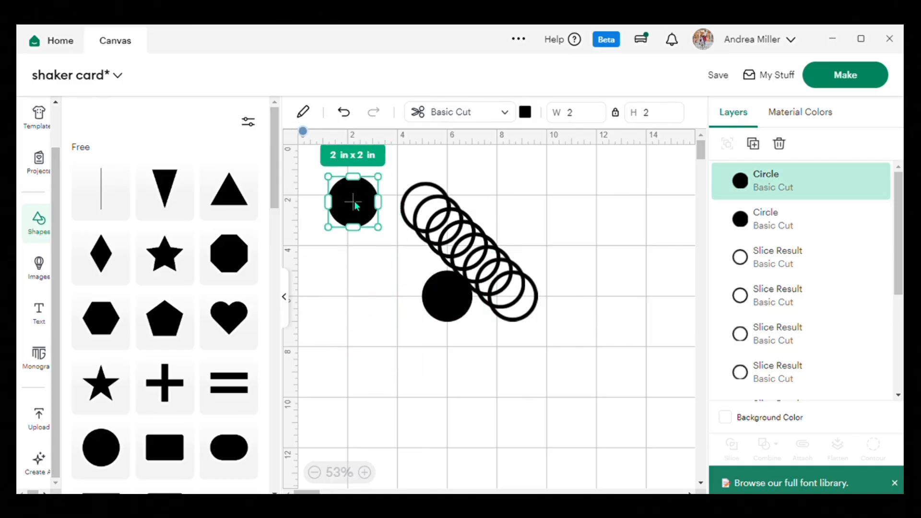
pyautogui.click(286, 297)
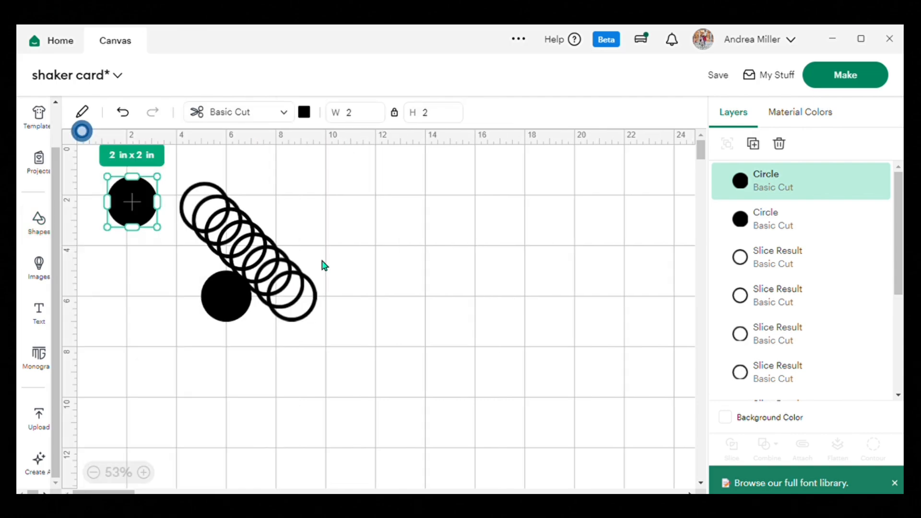
# Color the moved circle orange, then place the other circle below it and color that one white.
pyautogui.click(305, 113)
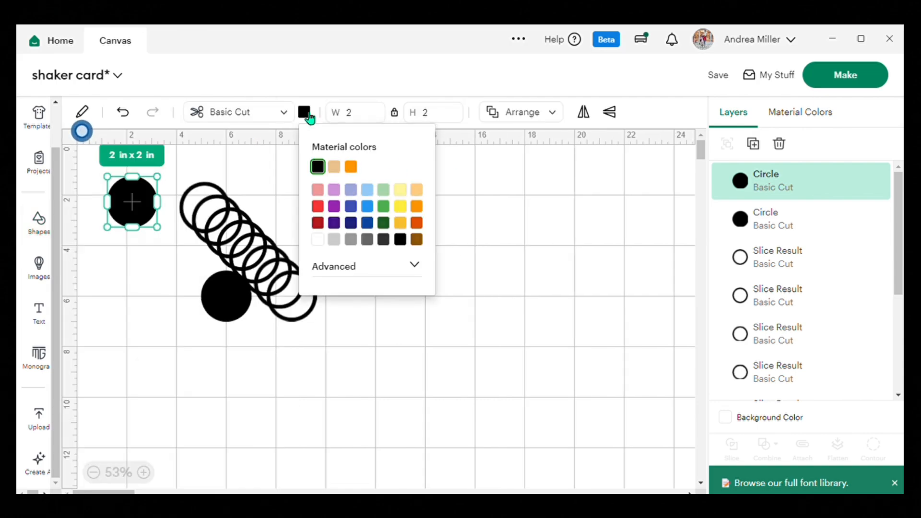
pyautogui.click(351, 169)
pyautogui.click(232, 298)
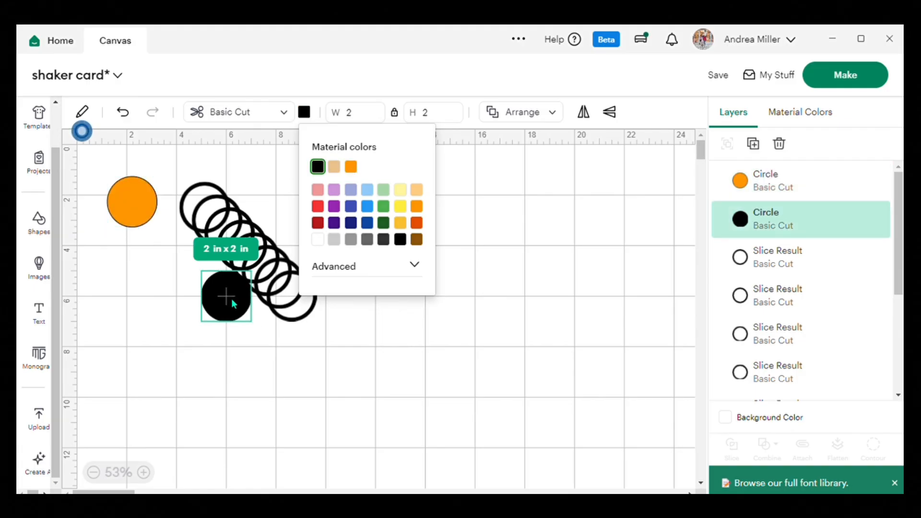
pyautogui.moveTo(231, 298); pyautogui.dragTo(166, 280)
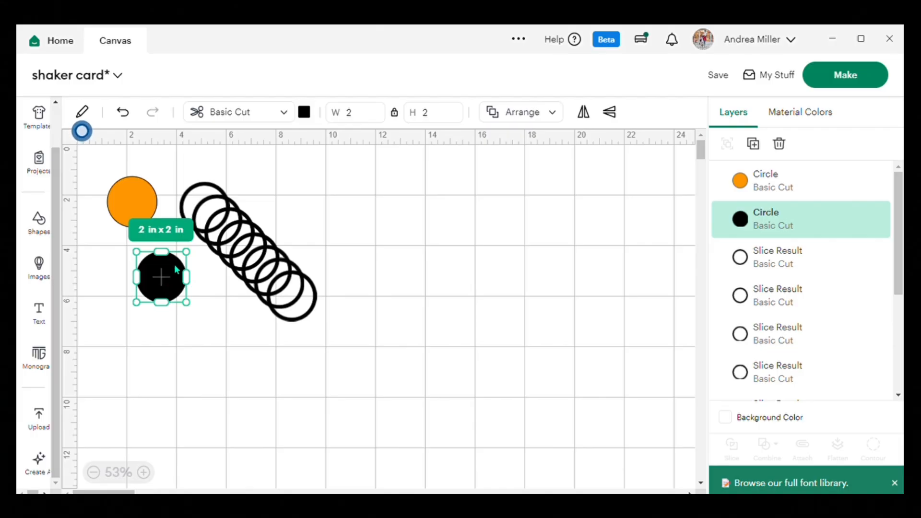
pyautogui.click(306, 113)
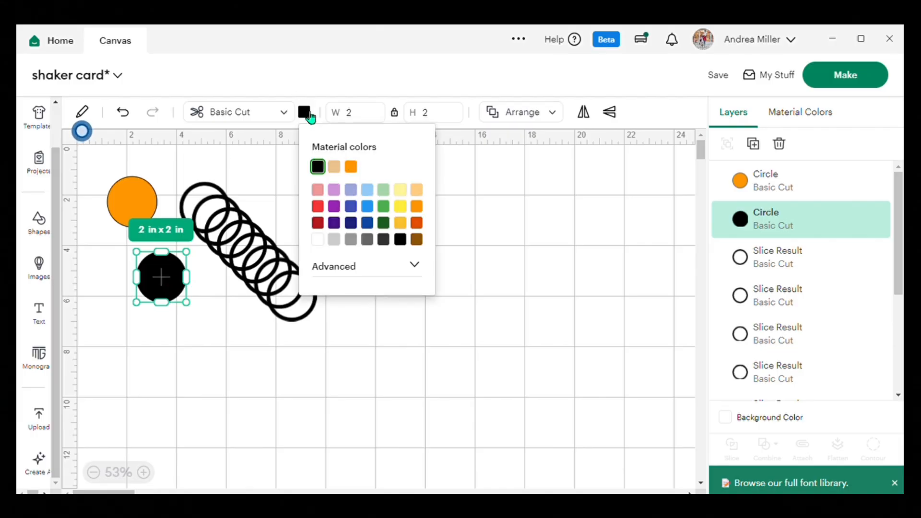
pyautogui.click(321, 240)
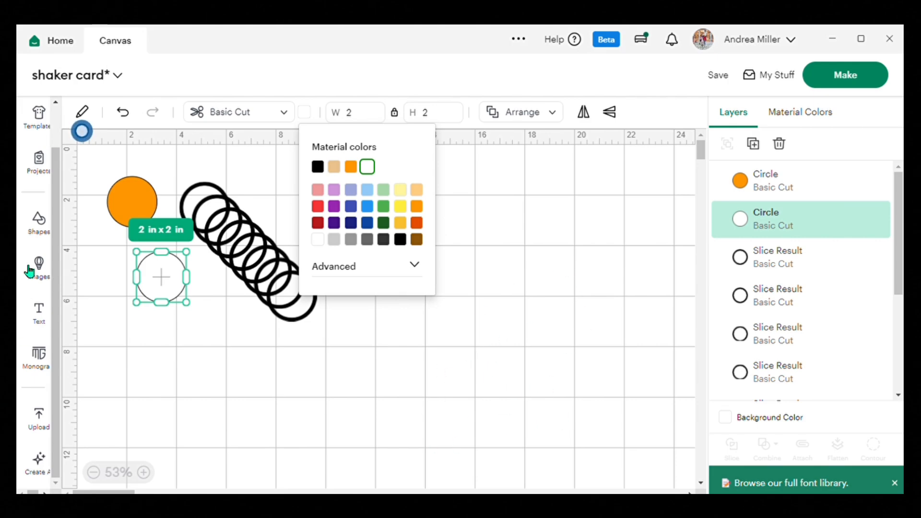
# Add a square and move it to the empty canvas area below the white circle.
pyautogui.click(39, 221)
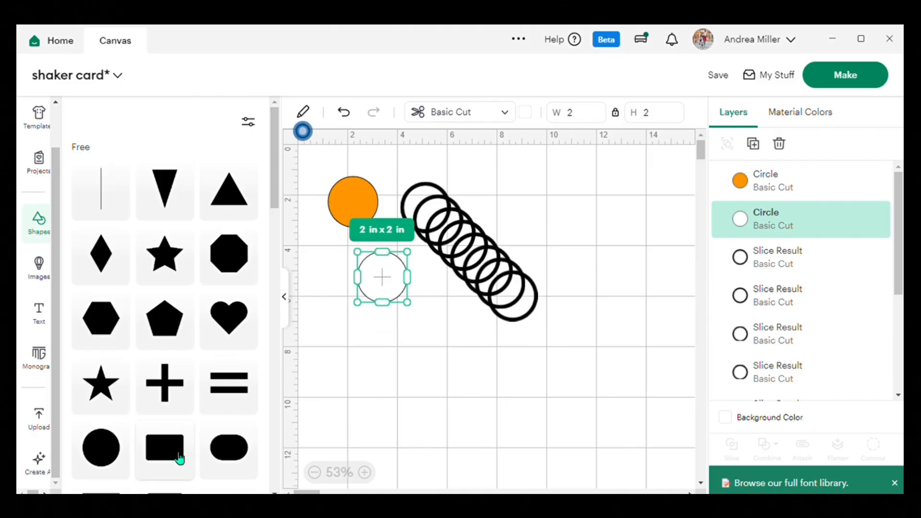
pyautogui.scroll(-4, 243, 418)
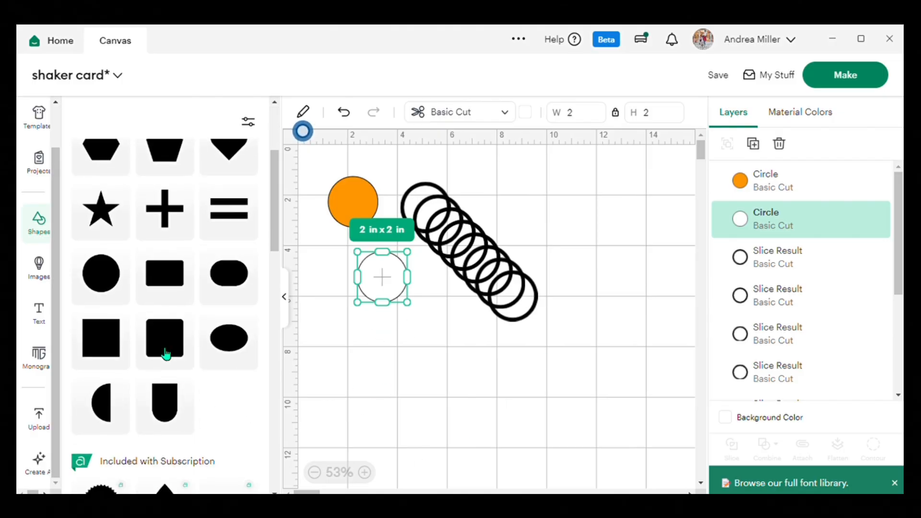
pyautogui.click(97, 346)
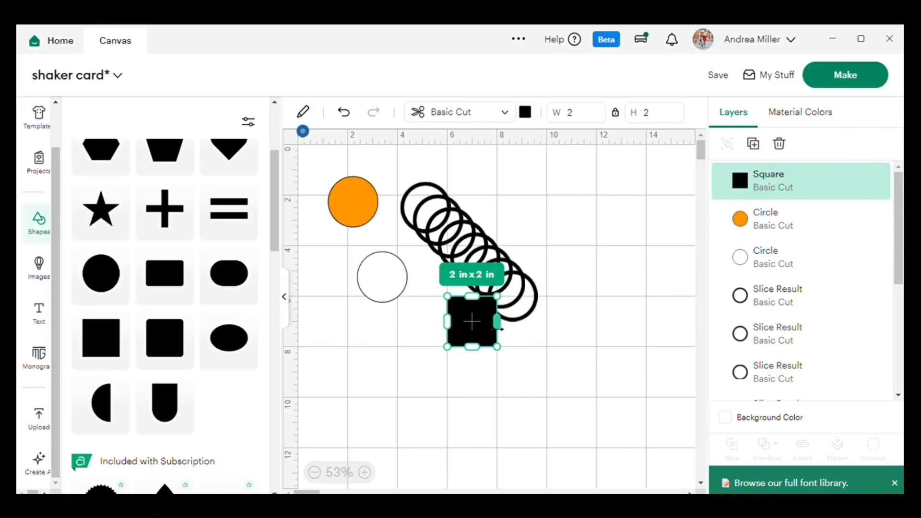
pyautogui.moveTo(480, 330); pyautogui.dragTo(398, 430)
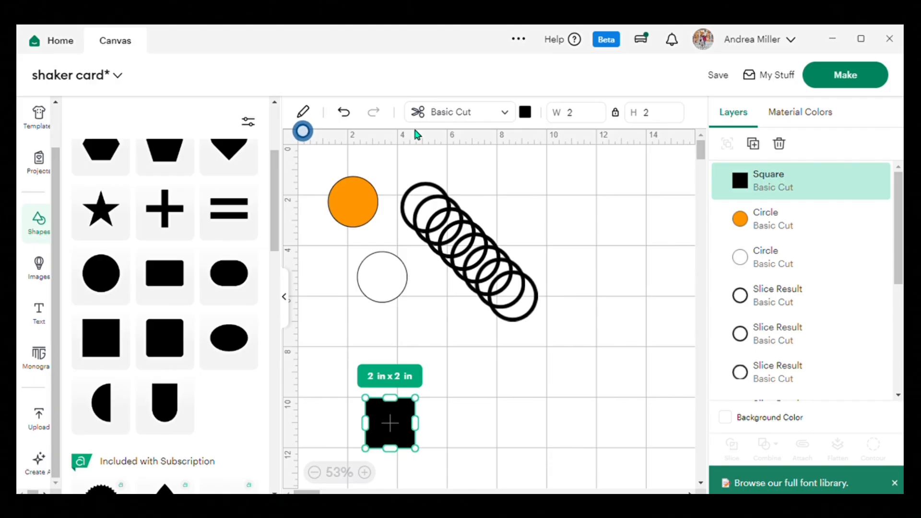
pyautogui.click(288, 295)
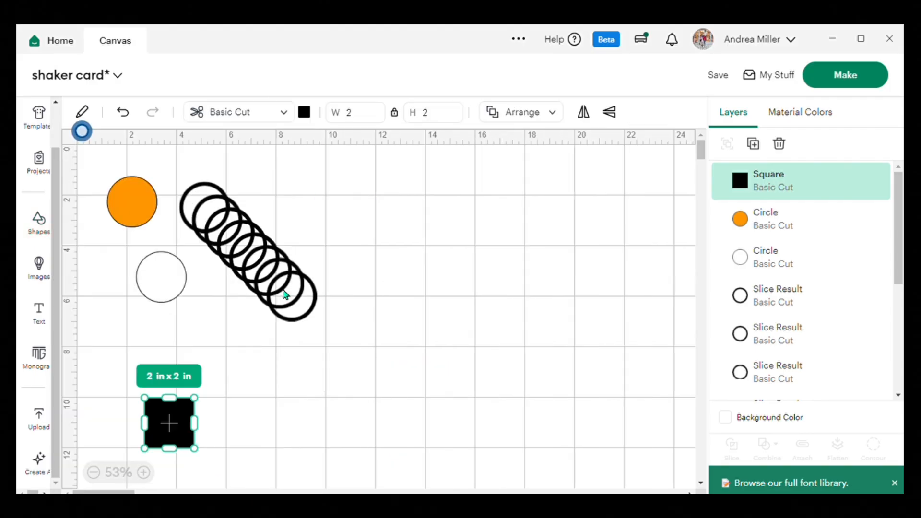
# Set the square's height to 5.5 in with its proportions locked.
pyautogui.click(378, 123)
pyautogui.press('BackSpace')
pyautogui.write('5.5')
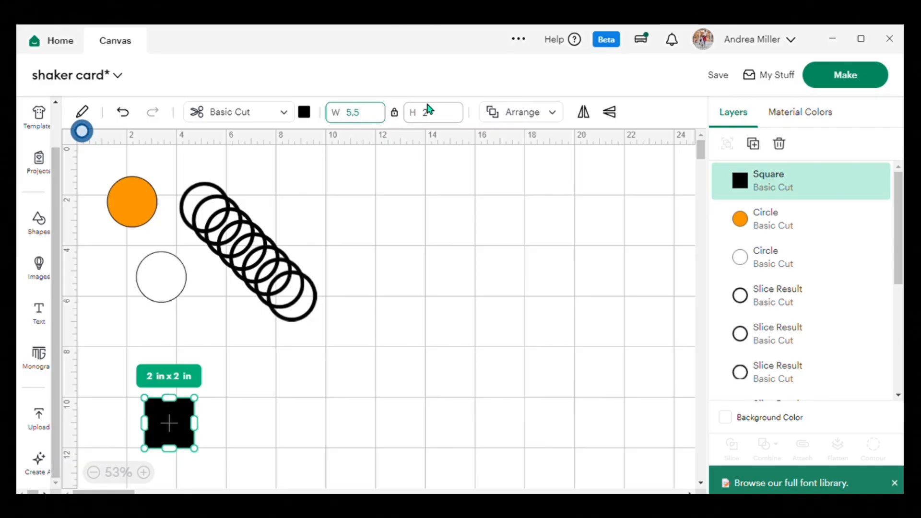
pyautogui.press('BackSpace')
pyautogui.press('BackSpace')
pyautogui.press('BackSpace')
pyautogui.click(447, 121)
pyautogui.press('BackSpace')
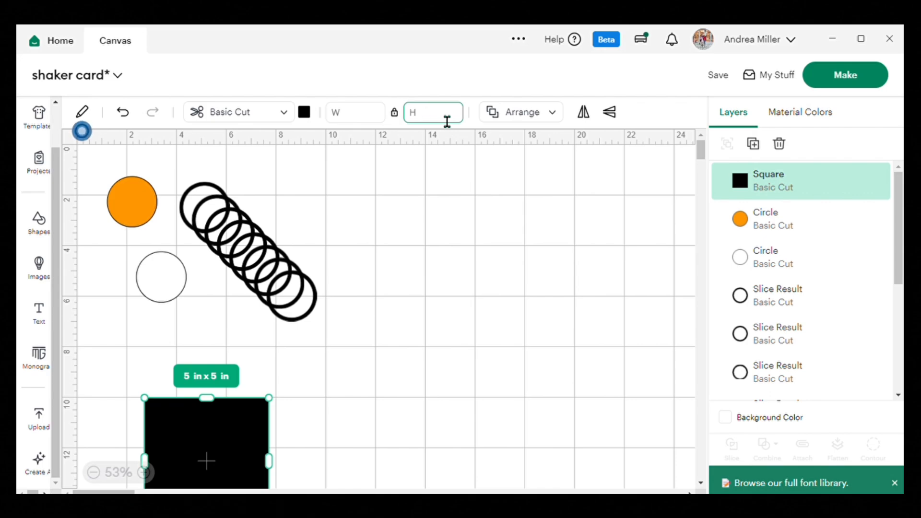
pyautogui.write('5.5')
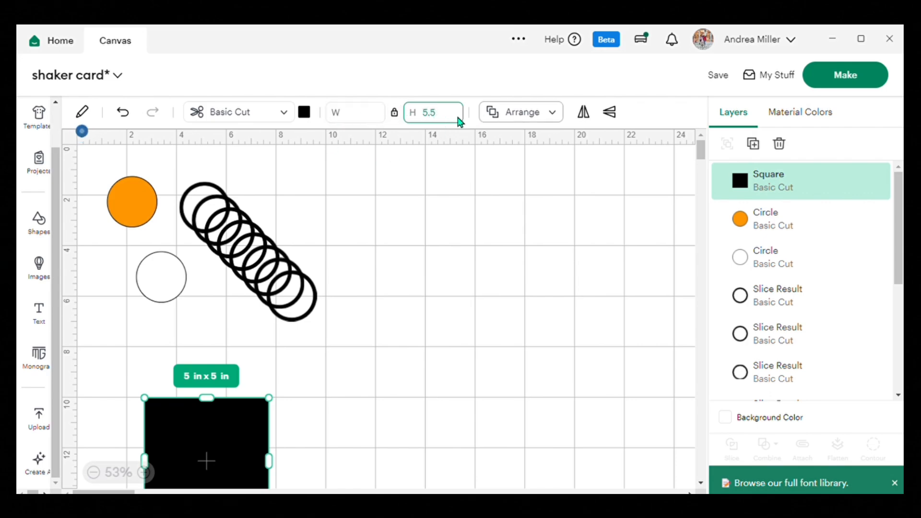
# Unlock the square's proportions, set its width to 8.5 in, and move the rectangle to the empty area beside the rings.
pyautogui.click(395, 119)
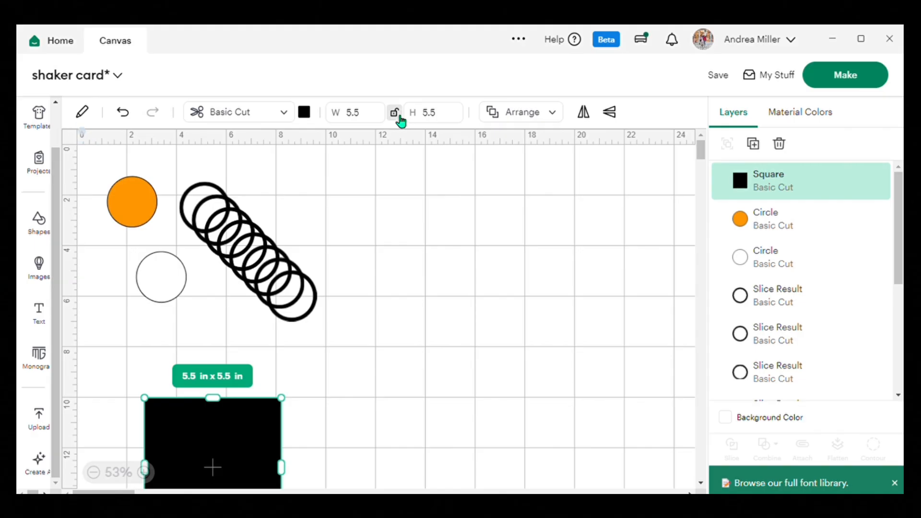
pyautogui.click(374, 121)
pyautogui.press('BackSpace')
pyautogui.press('BackSpace')
pyautogui.press('BackSpace')
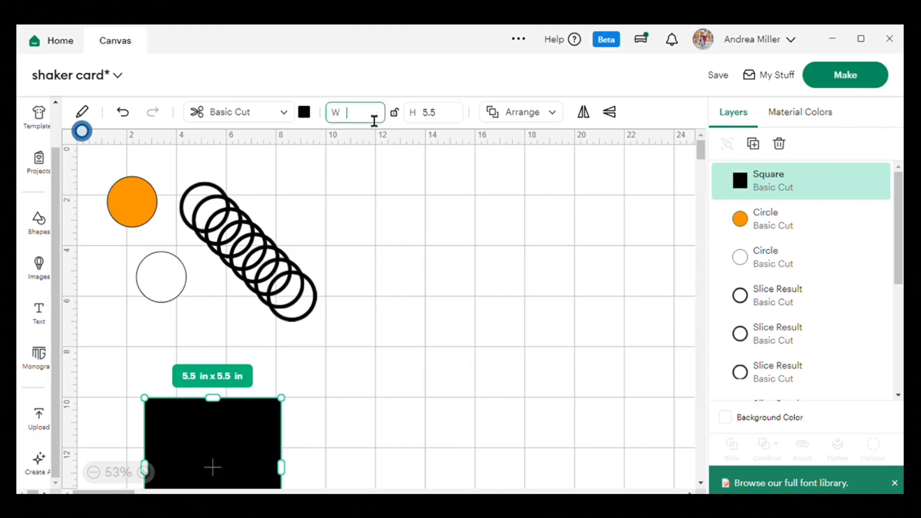
pyautogui.write('8.5')
pyautogui.press('Return')
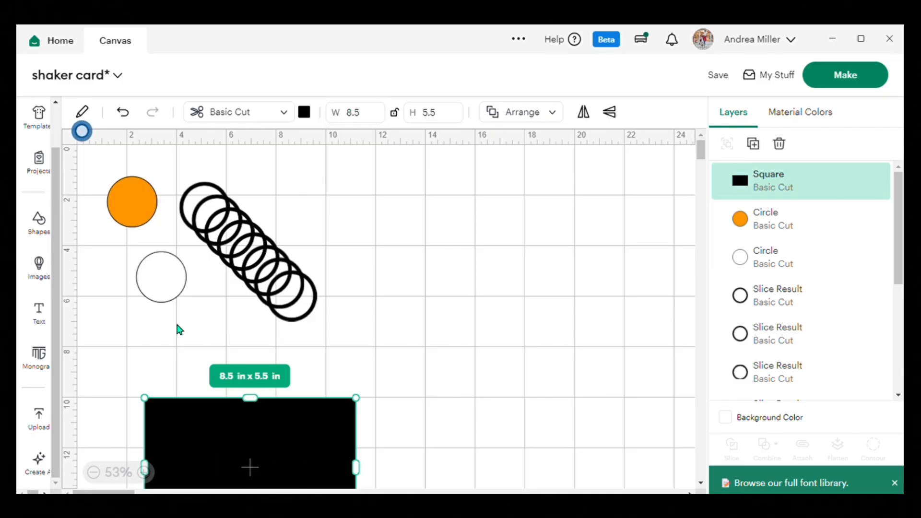
pyautogui.moveTo(244, 456); pyautogui.dragTo(442, 259)
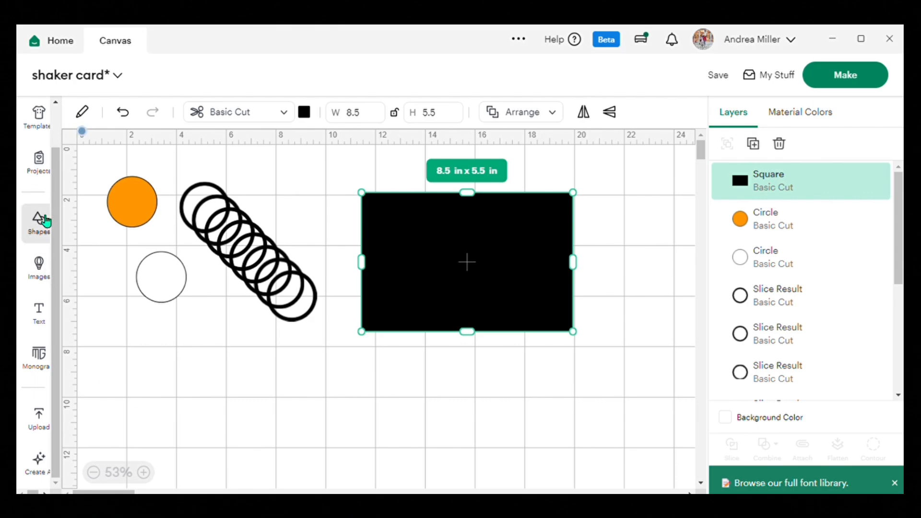
# Add a vertical score line, lengthen it to about 5.5 in, and place it over the black rectangle.
pyautogui.click(45, 221)
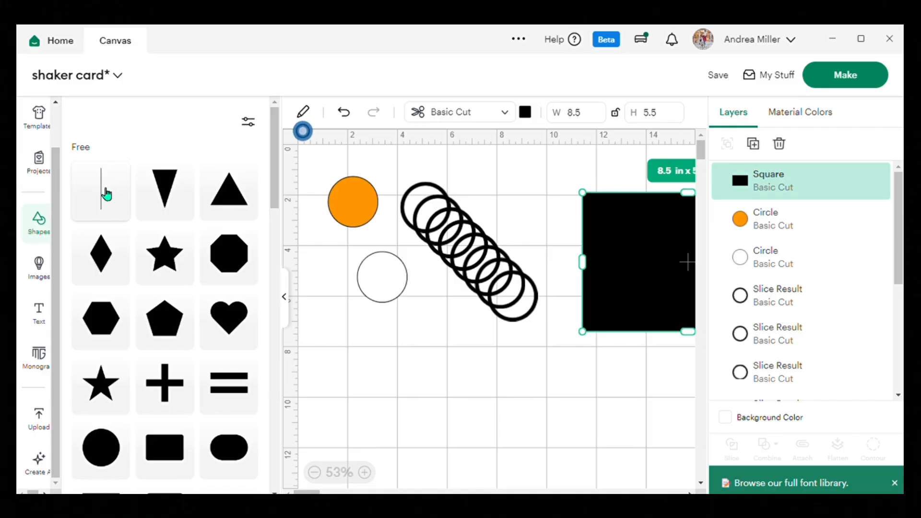
pyautogui.click(106, 194)
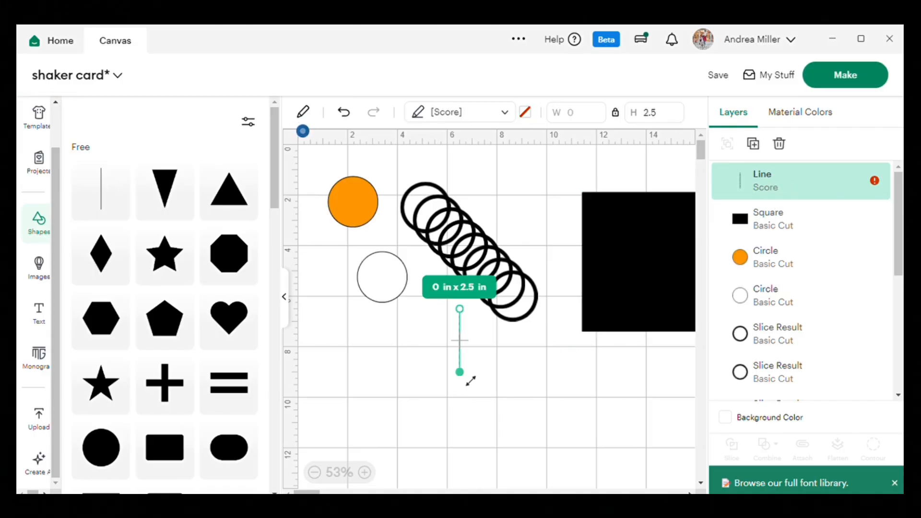
pyautogui.moveTo(471, 380); pyautogui.dragTo(439, 454)
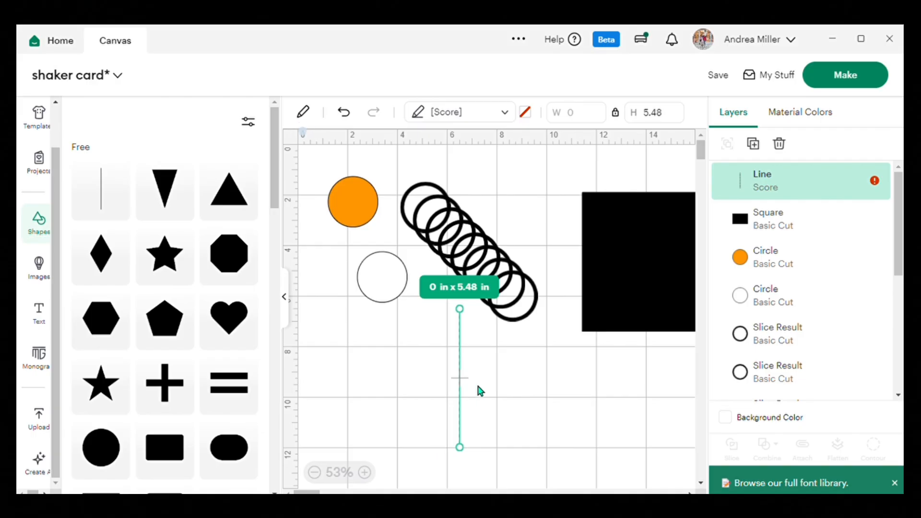
pyautogui.moveTo(461, 382); pyautogui.dragTo(657, 265)
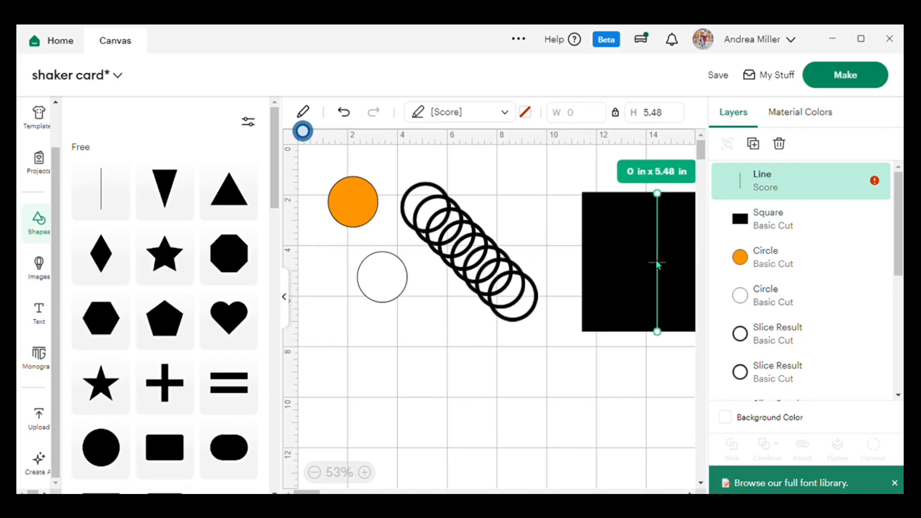
pyautogui.click(285, 297)
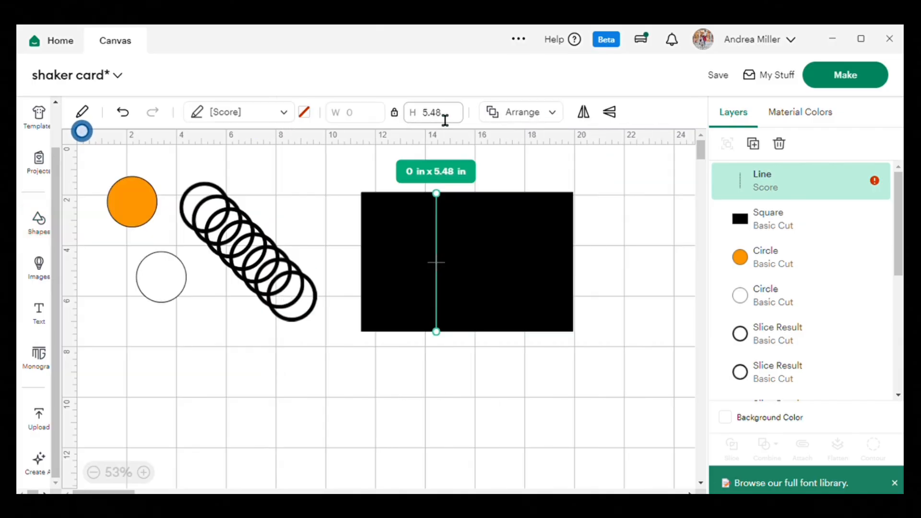
pyautogui.click(459, 123)
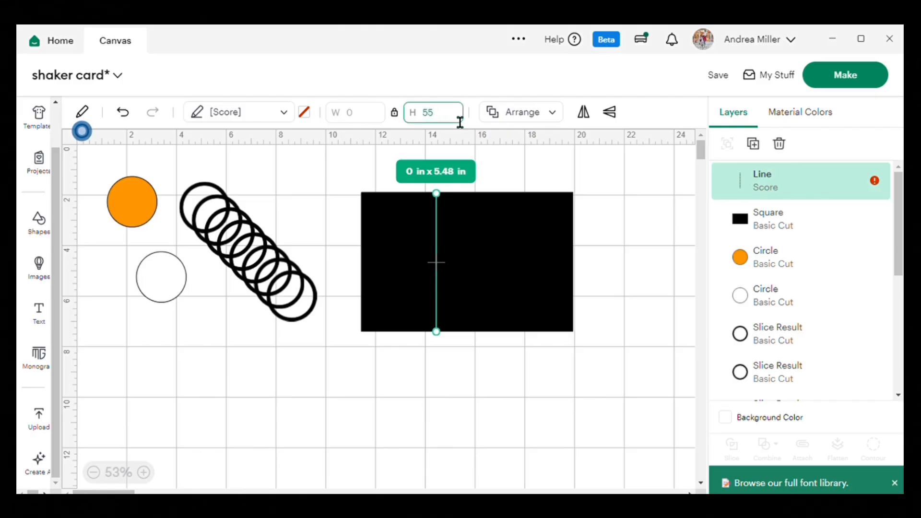
# Select the score line and the black rectangle together and center them on each other horizontally and vertically.
pyautogui.moveTo(353, 165); pyautogui.dragTo(498, 238)
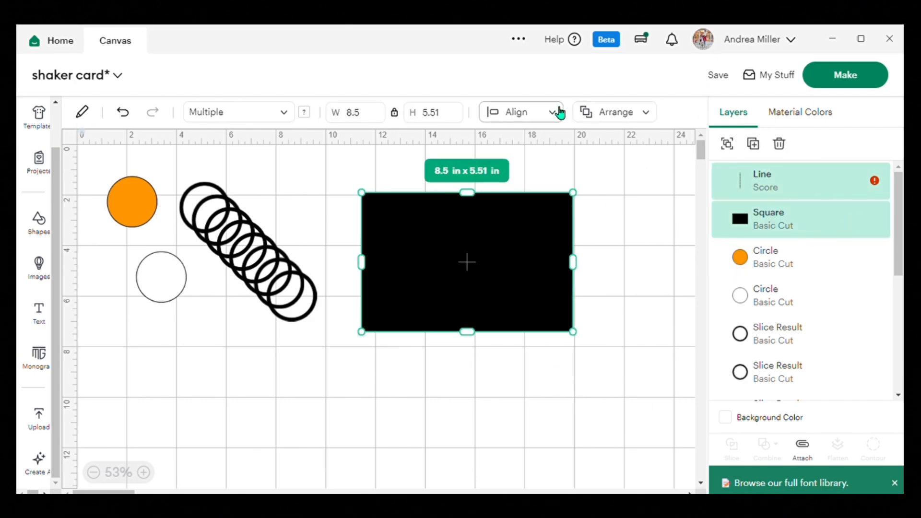
pyautogui.click(556, 113)
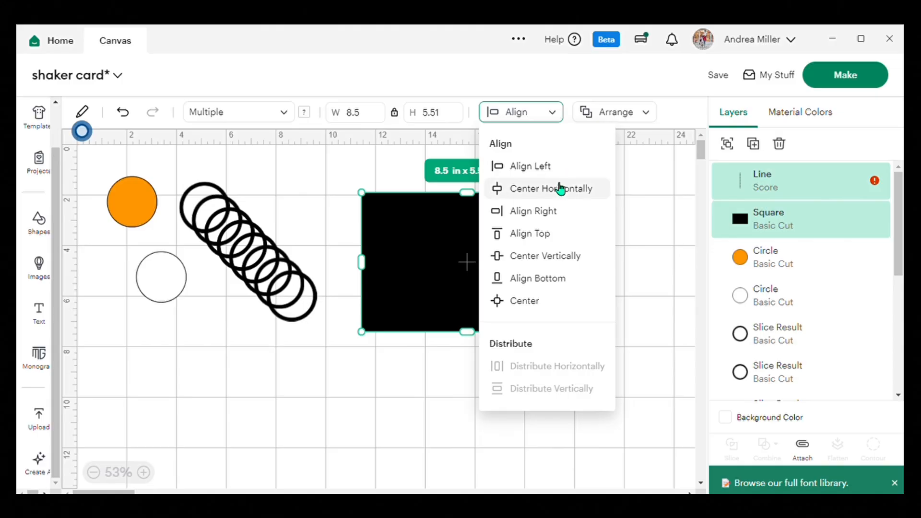
pyautogui.click(559, 189)
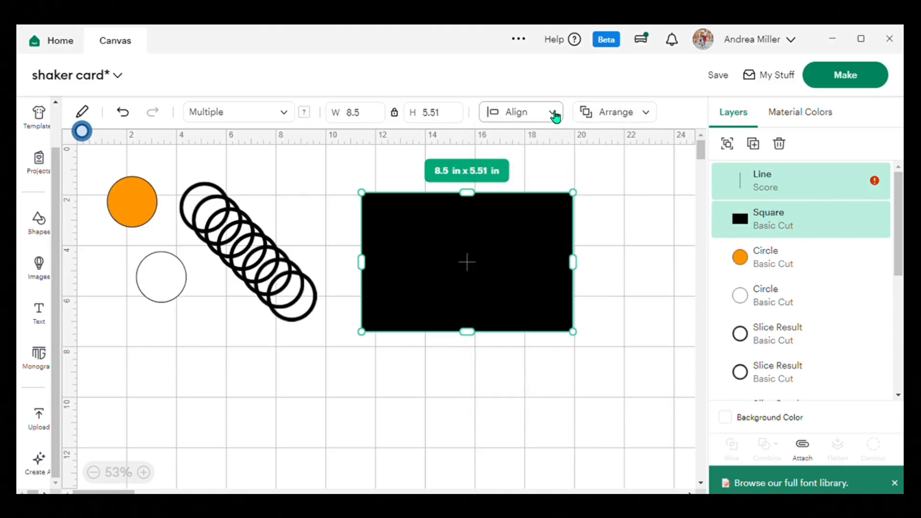
pyautogui.click(553, 115)
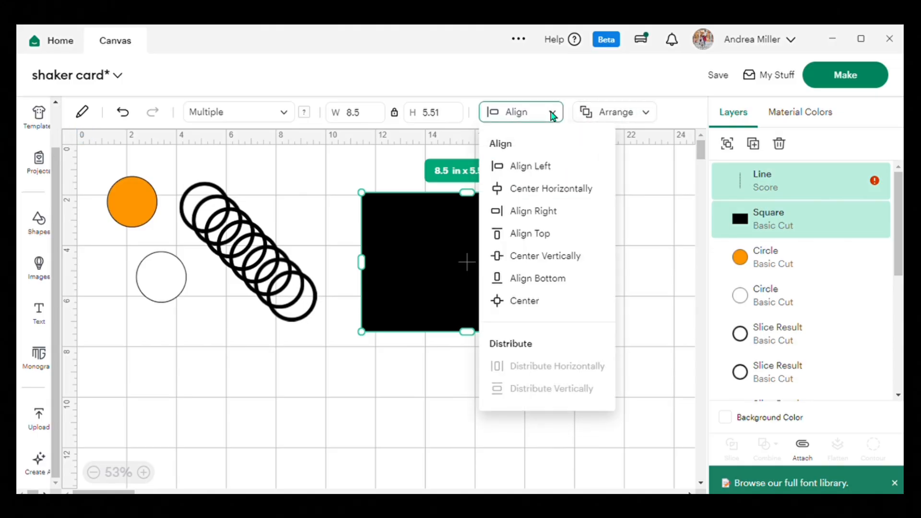
pyautogui.click(536, 259)
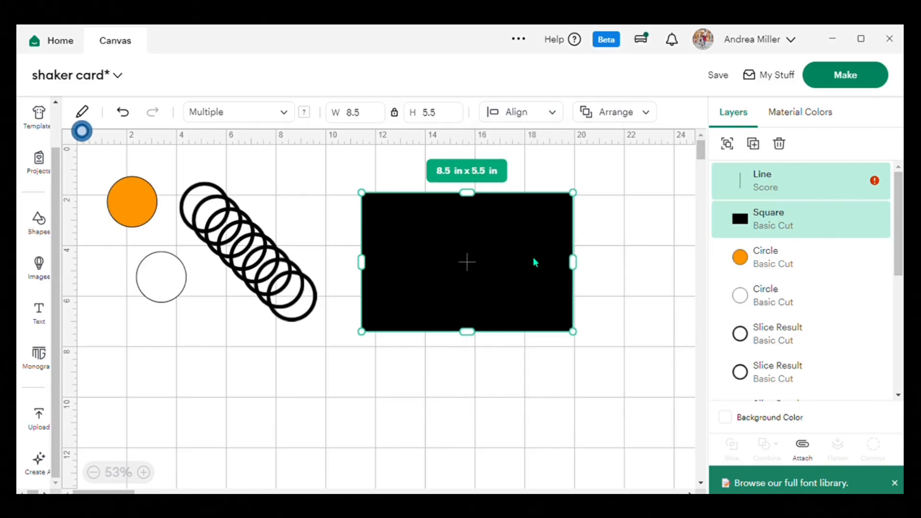
pyautogui.click(471, 407)
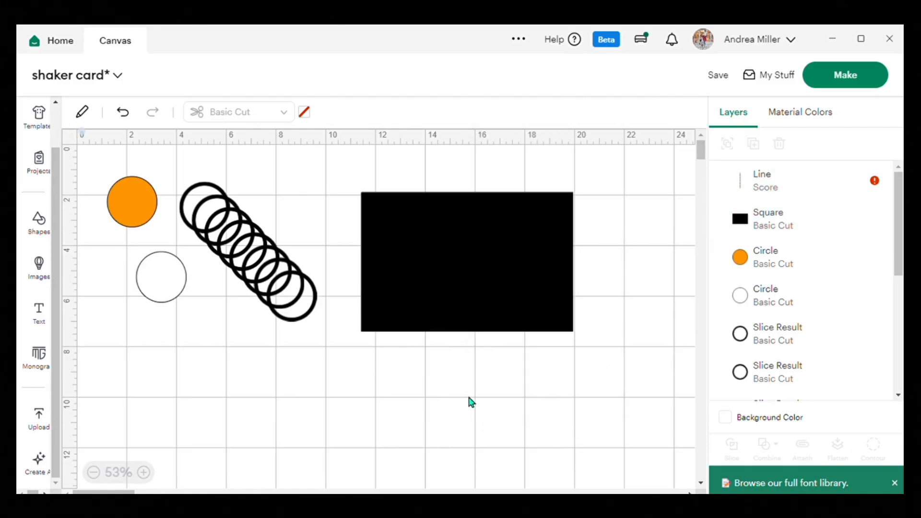
pyautogui.click(780, 187)
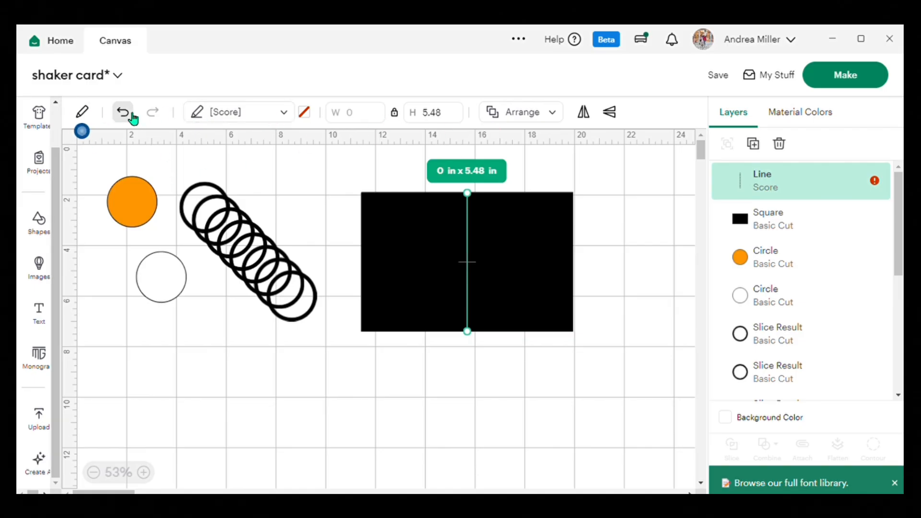
# Change the black card-base rectangle's material color to white.
pyautogui.click(374, 208)
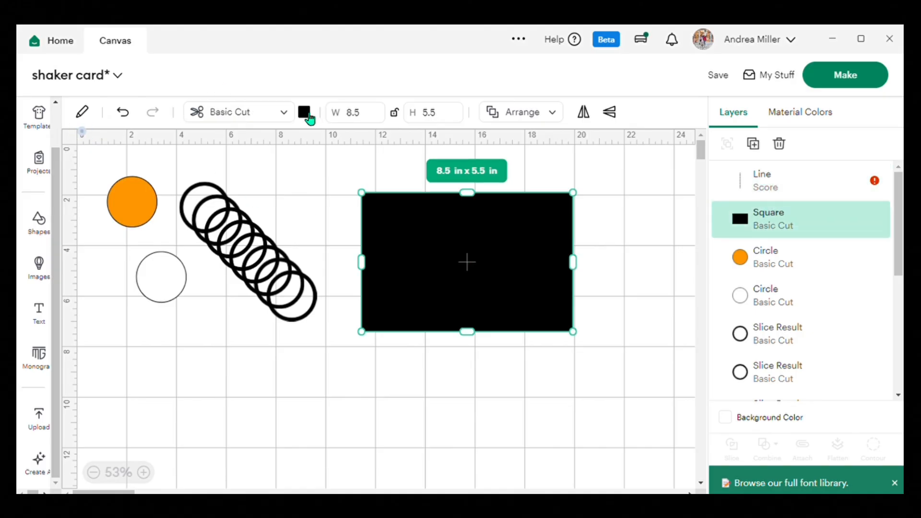
pyautogui.click(305, 113)
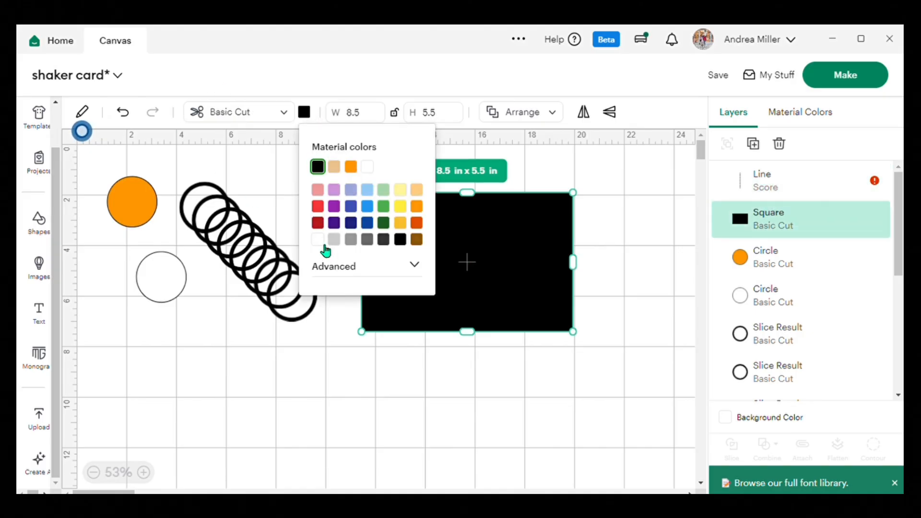
pyautogui.click(320, 241)
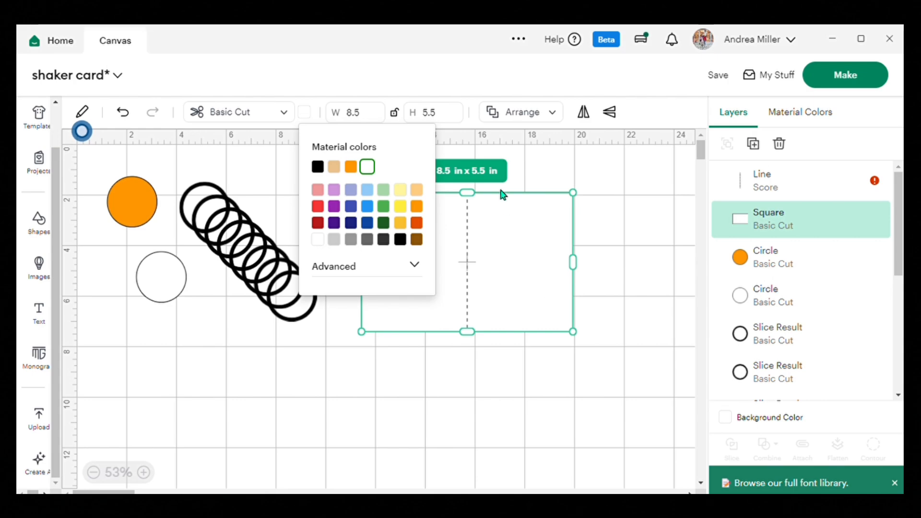
pyautogui.click(624, 286)
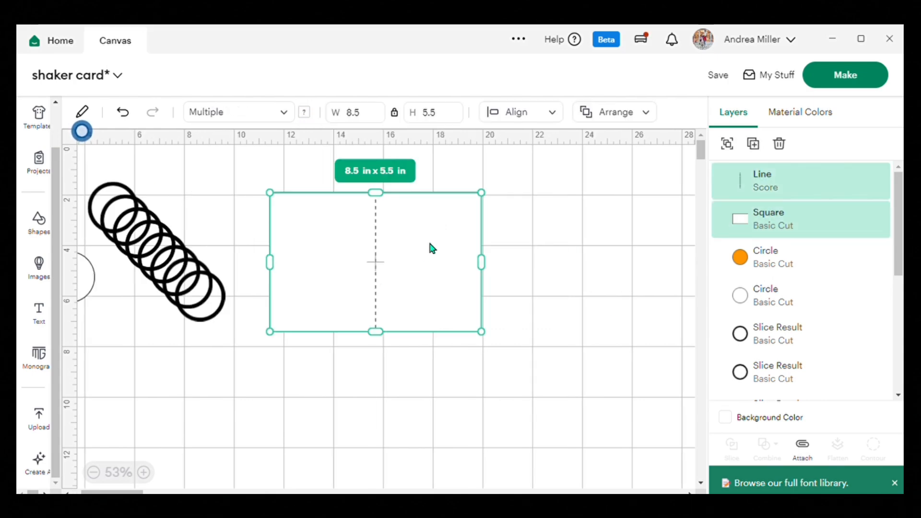
# Move the card base together with its score line slightly farther from the rings.
pyautogui.click(432, 250)
pyautogui.moveTo(432, 249)
pyautogui.mouseDown()
pyautogui.moveTo(434, 358)
pyautogui.moveTo(446, 250)
pyautogui.mouseUp()
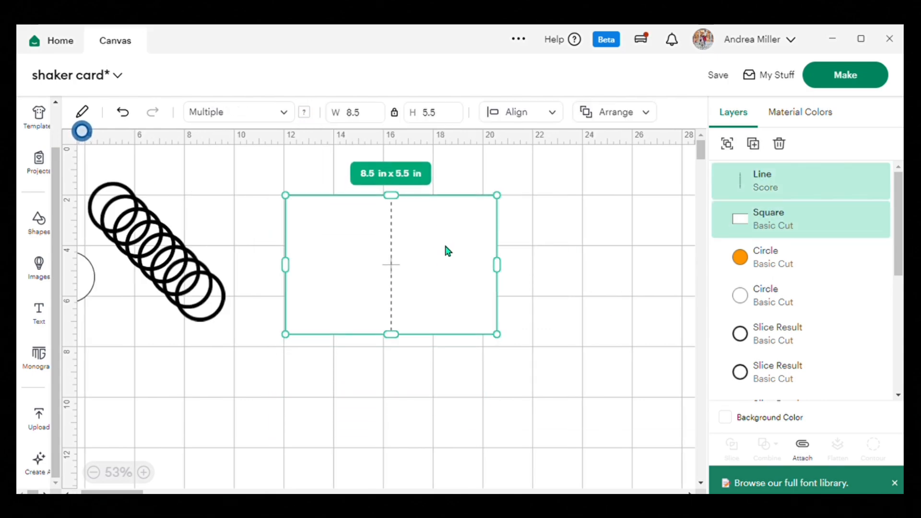
pyautogui.click(586, 209)
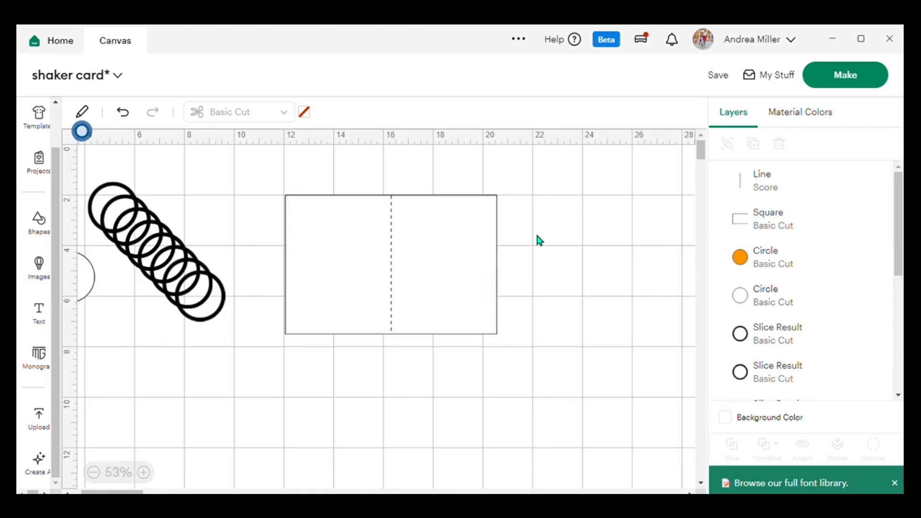
# Change the card's center line from a score operation to Fine Foil.
pyautogui.click(391, 265)
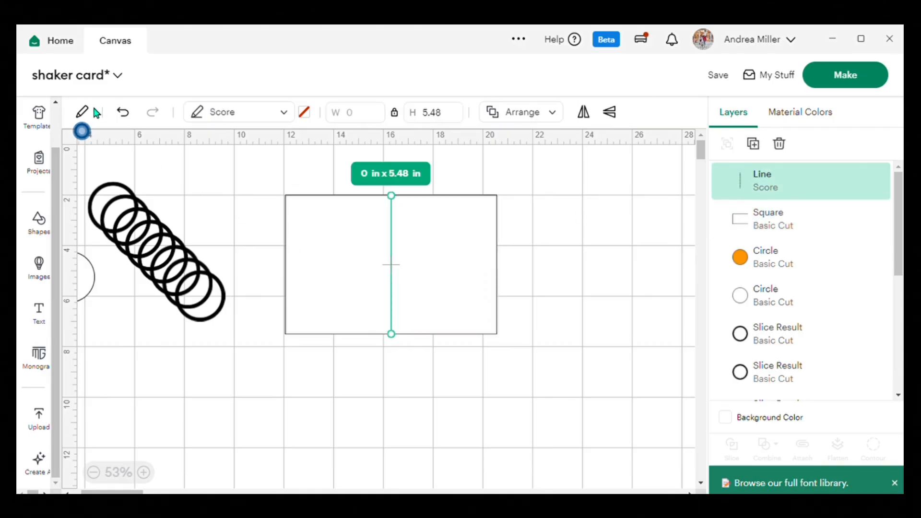
pyautogui.click(291, 115)
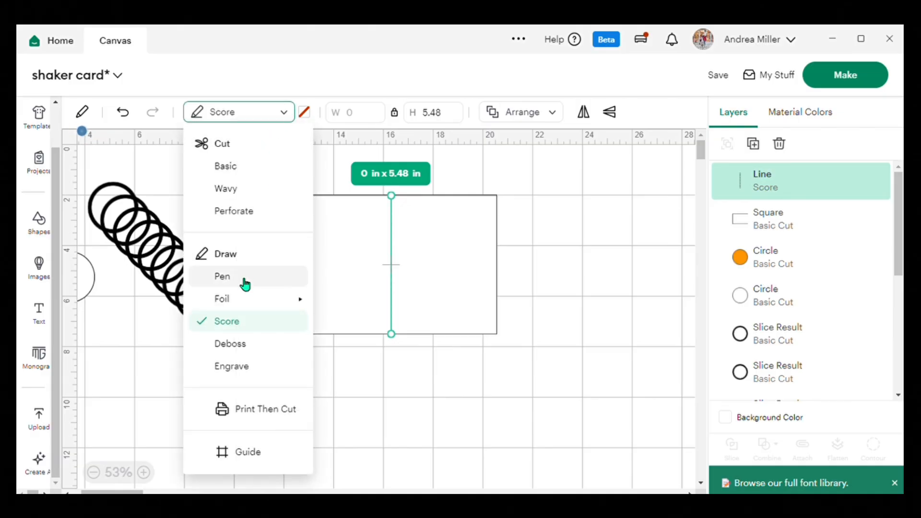
pyautogui.moveTo(241, 306)
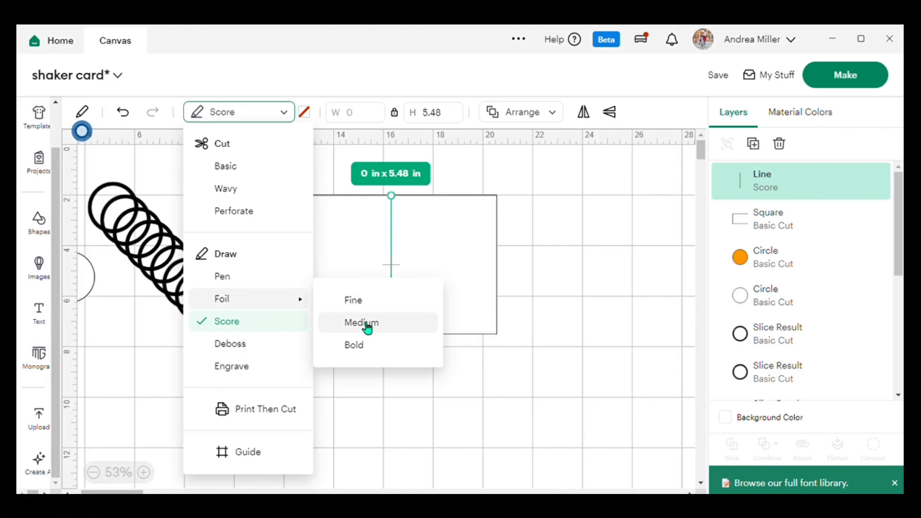
pyautogui.click(364, 302)
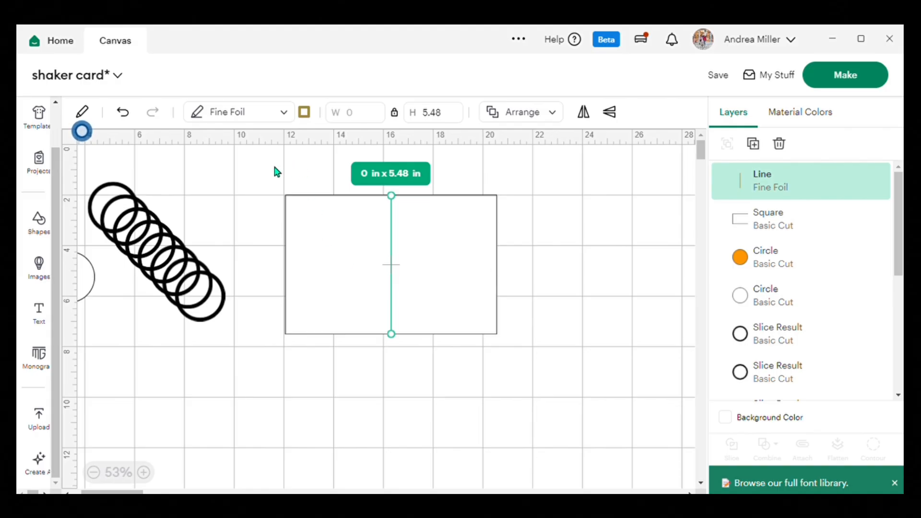
# Select the foil line with the card-base rectangle and attach them to each other.
pyautogui.moveTo(273, 165); pyautogui.dragTo(504, 341)
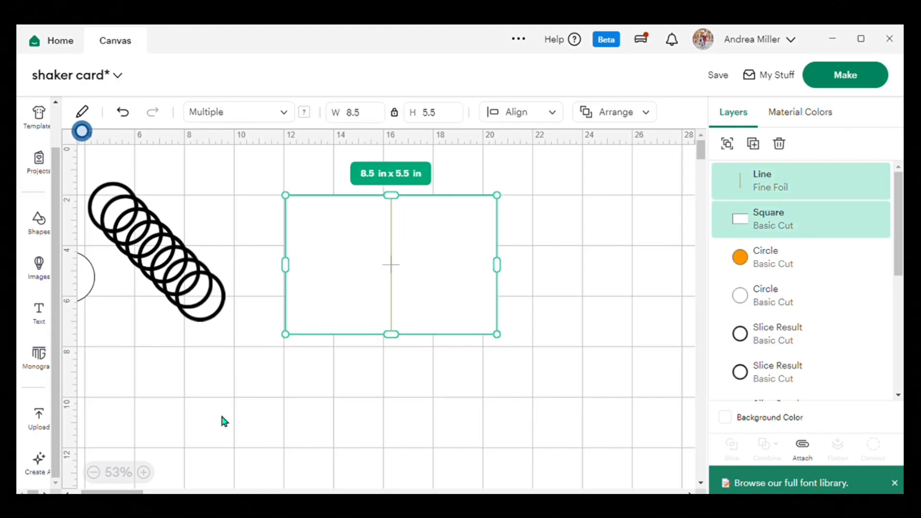
pyautogui.click(83, 112)
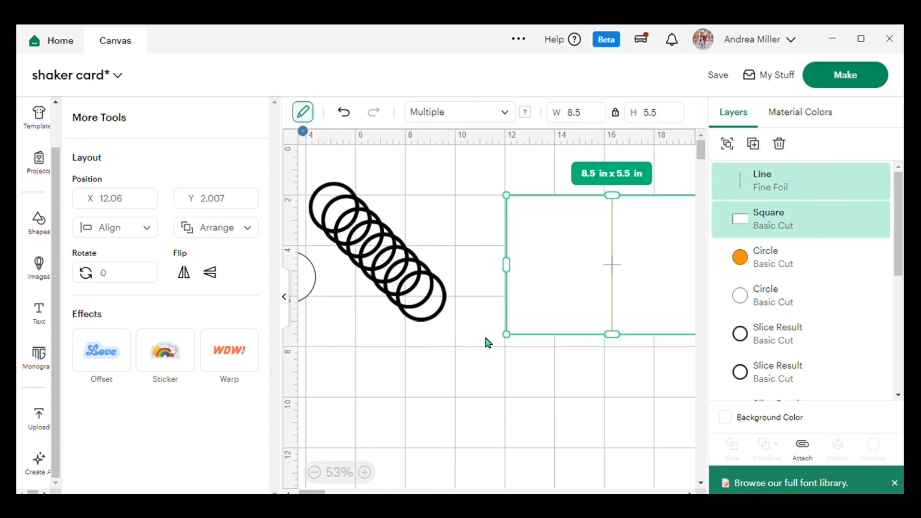
pyautogui.click(290, 305)
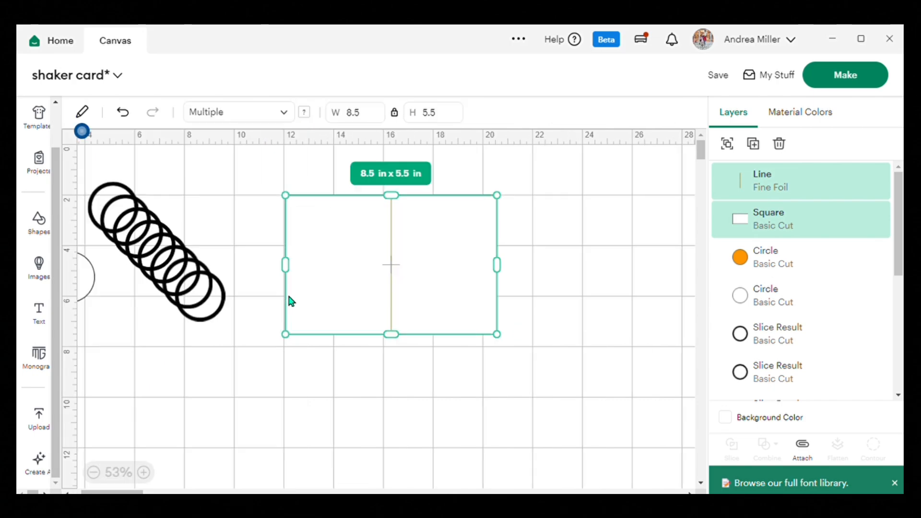
pyautogui.click(807, 448)
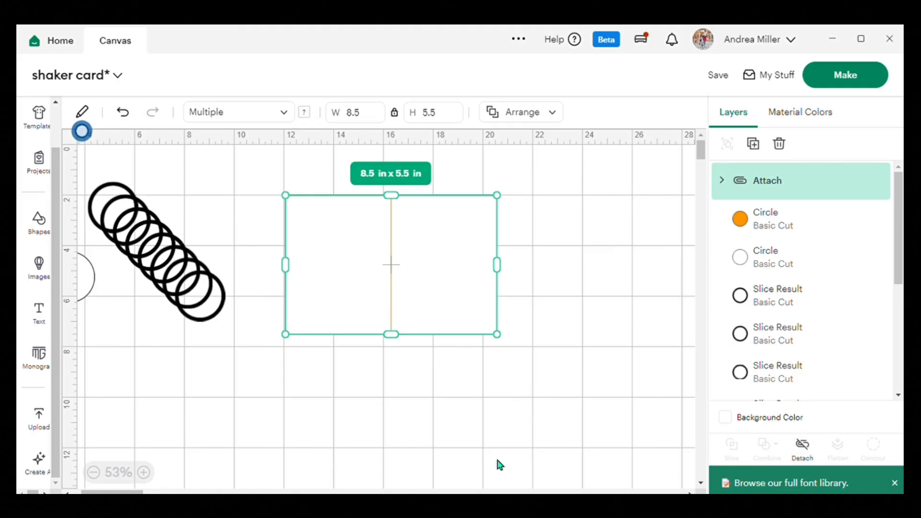
pyautogui.click(608, 232)
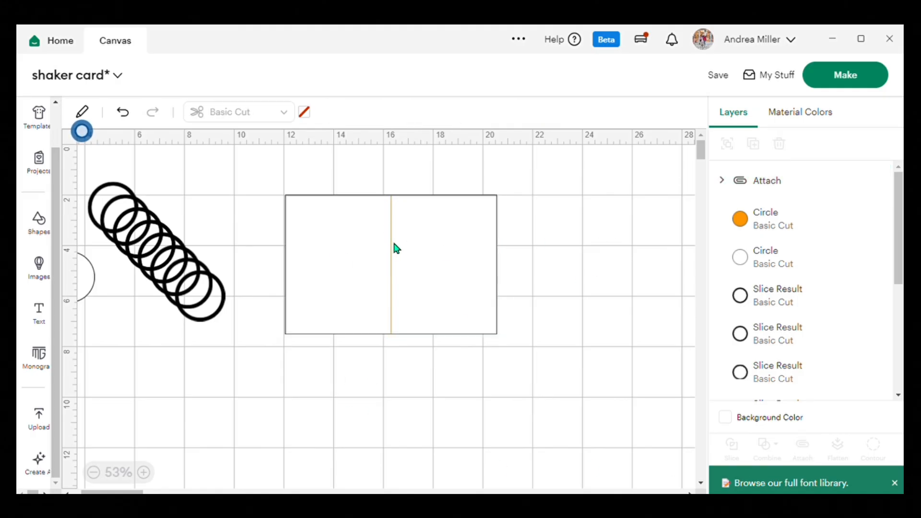
# Detach the foil line from the card-base rectangle.
pyautogui.moveTo(283, 171); pyautogui.dragTo(474, 301)
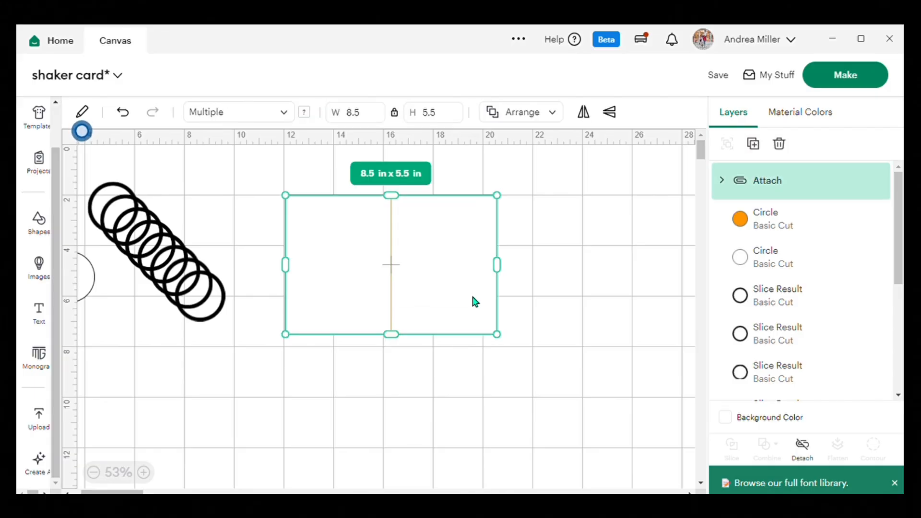
pyautogui.click(806, 453)
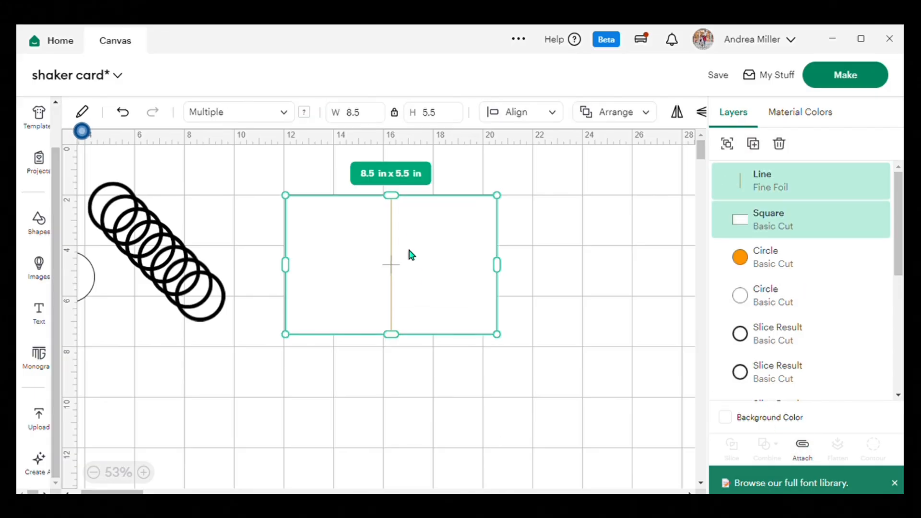
pyautogui.click(576, 190)
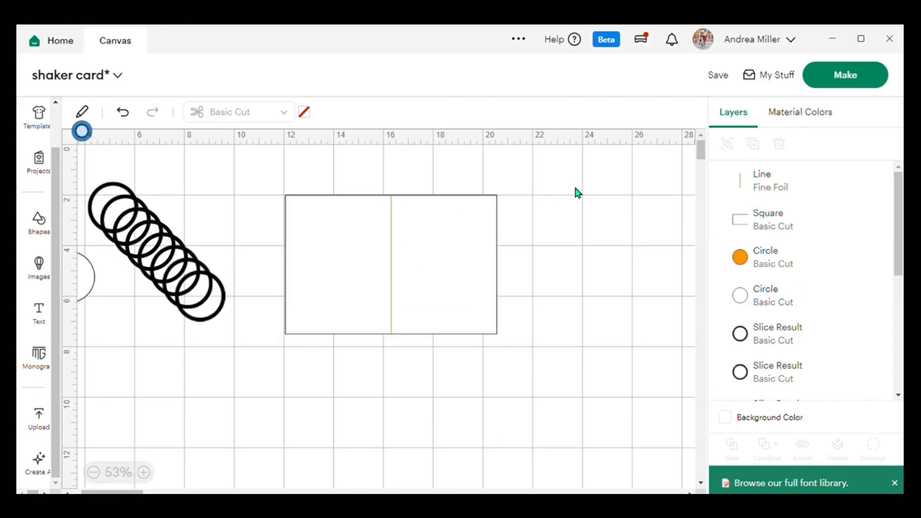
# Set the card's center line operation back to Score.
pyautogui.click(391, 250)
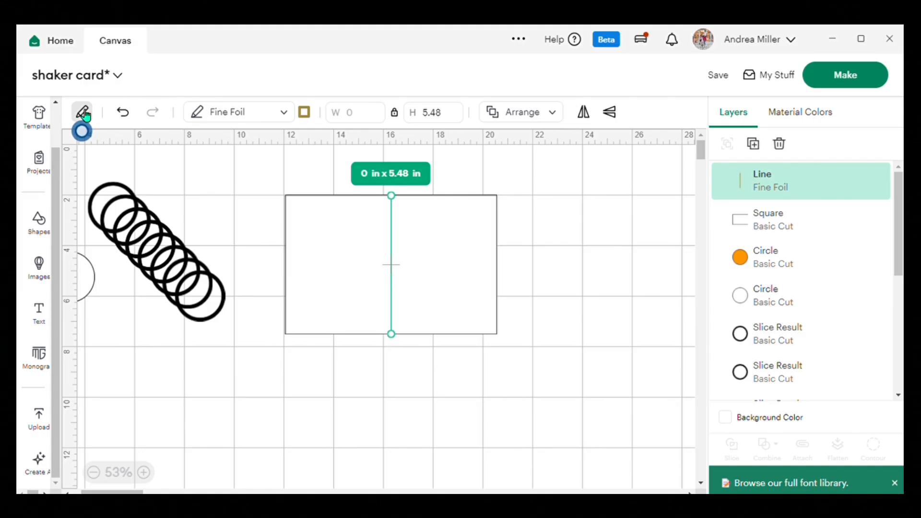
pyautogui.click(83, 113)
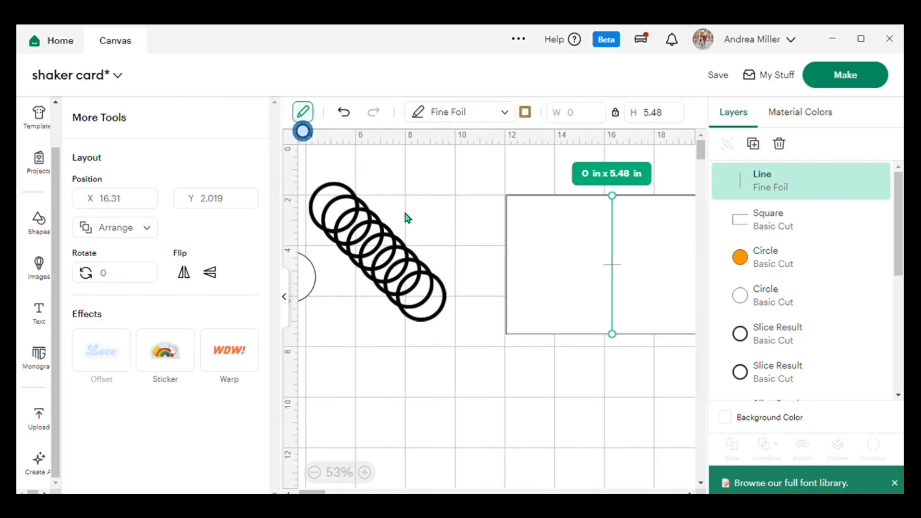
pyautogui.click(290, 298)
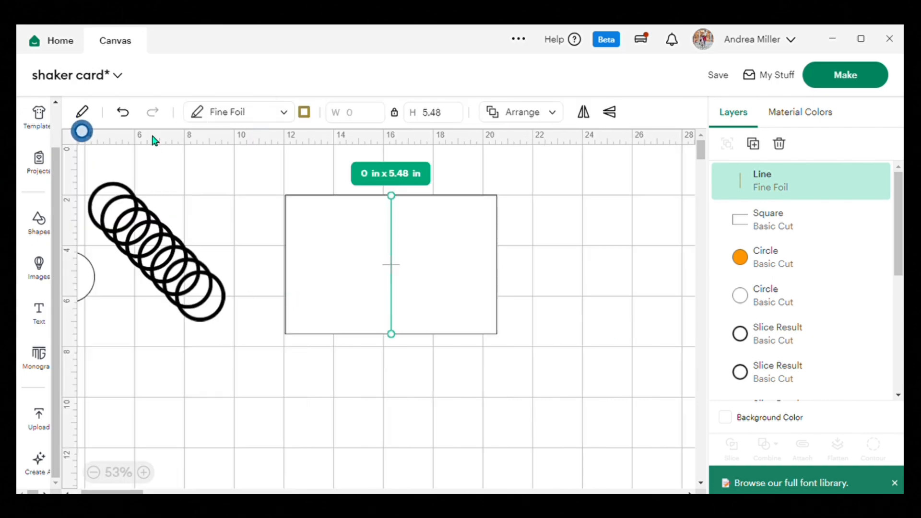
pyautogui.click(287, 113)
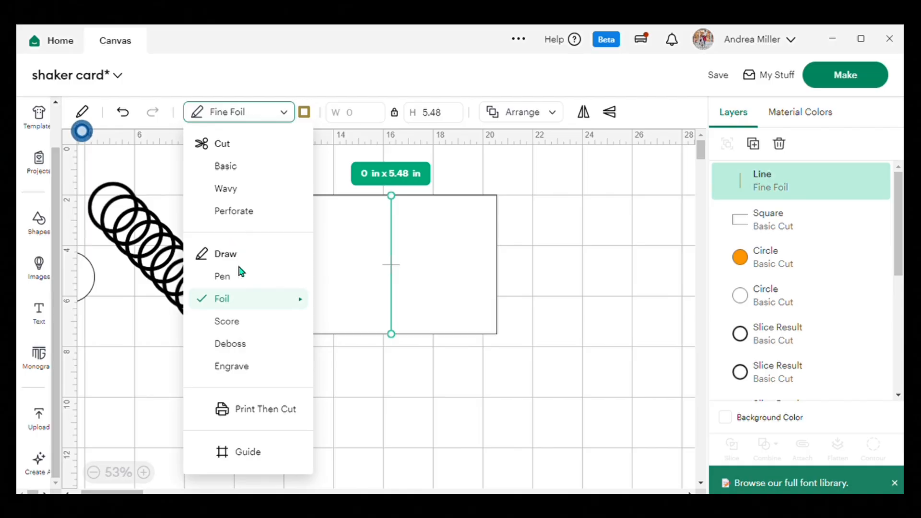
pyautogui.click(239, 322)
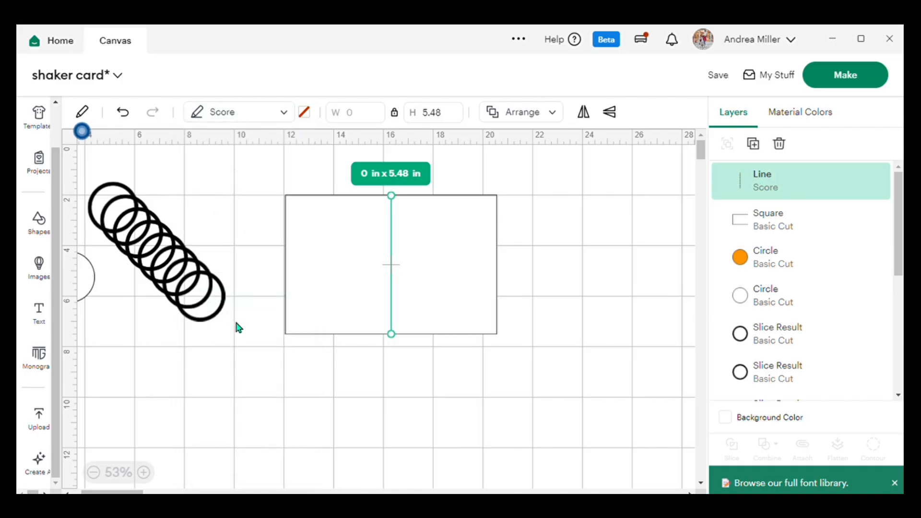
pyautogui.click(570, 251)
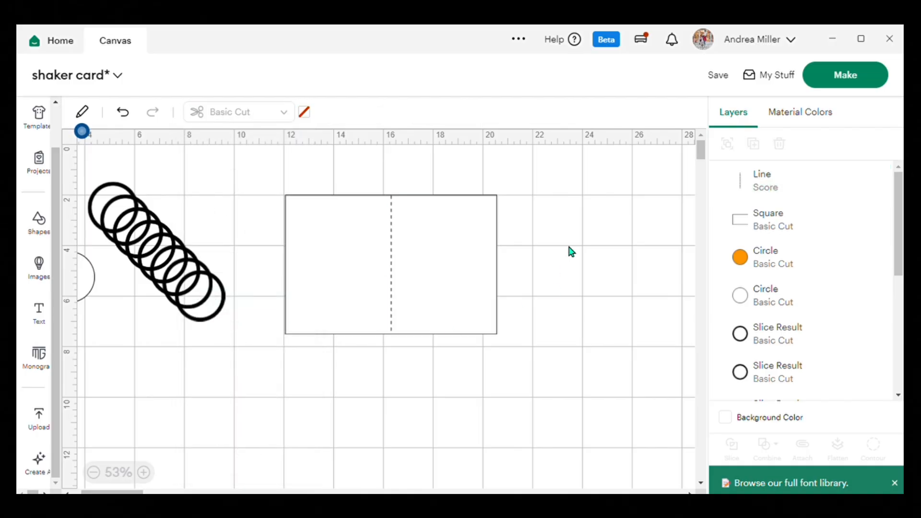
# Attach the score line to the card-base rectangle.
pyautogui.moveTo(302, 167); pyautogui.dragTo(454, 284)
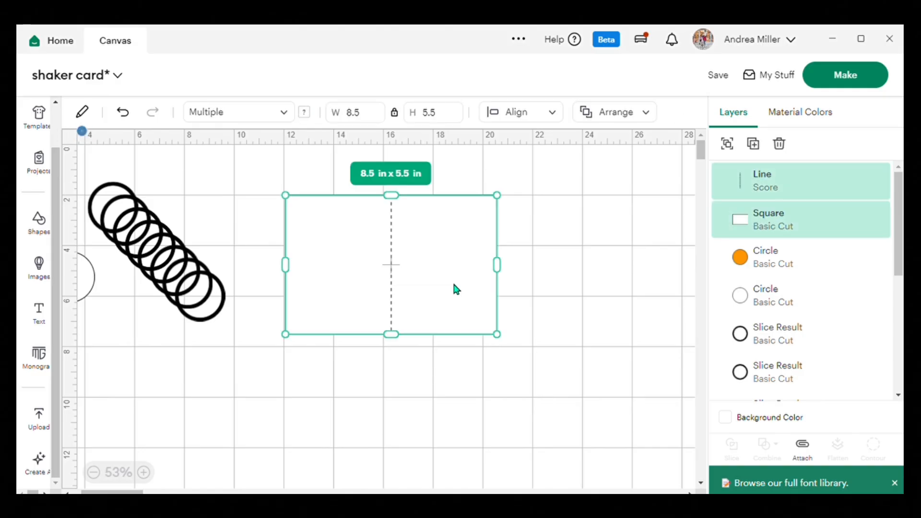
pyautogui.click(808, 449)
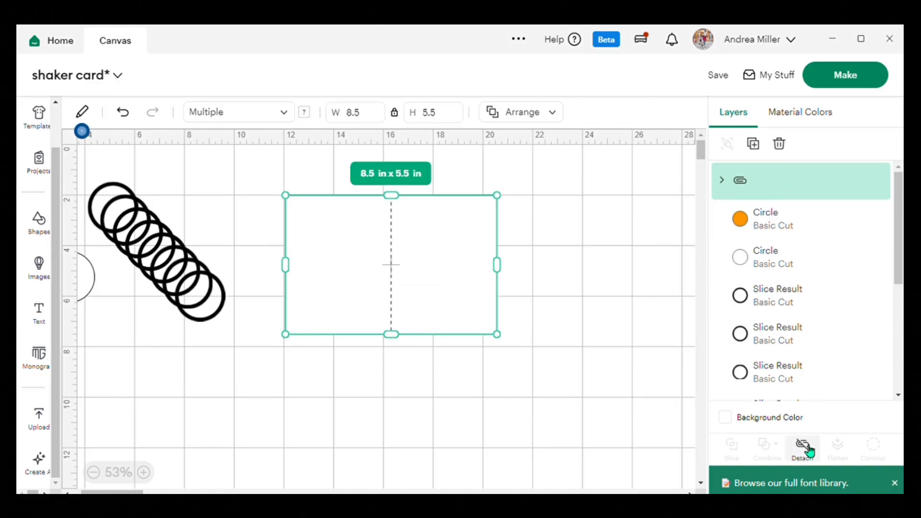
pyautogui.click(539, 244)
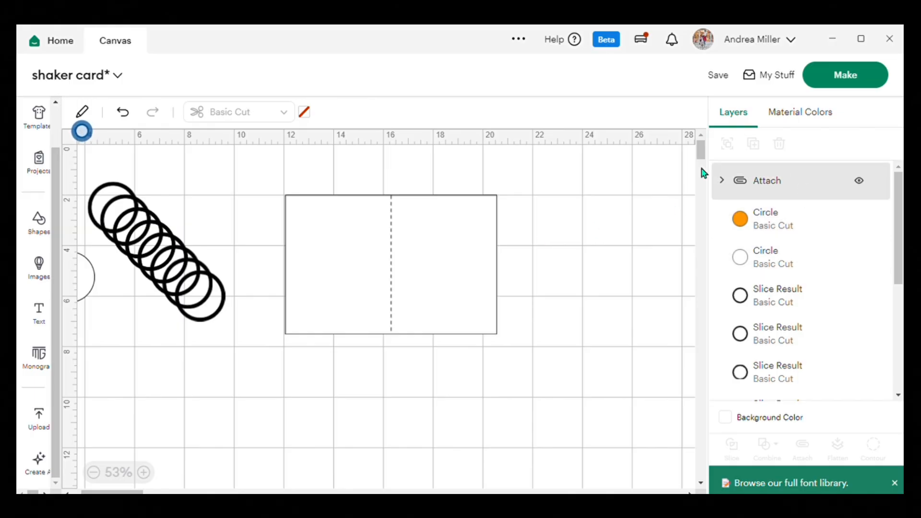
# Switch the selected cutting machine from the Maker 3 to the Joy Xtra.
pyautogui.click(613, 42)
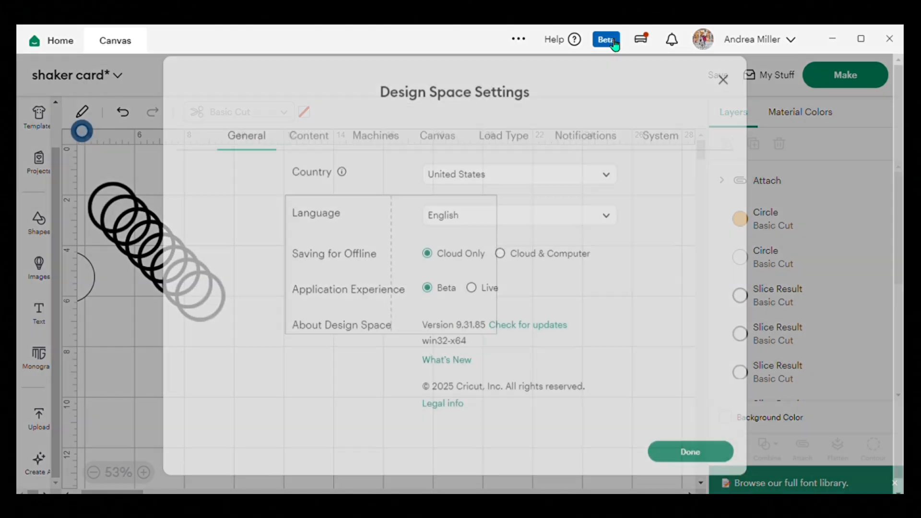
pyautogui.click(830, 195)
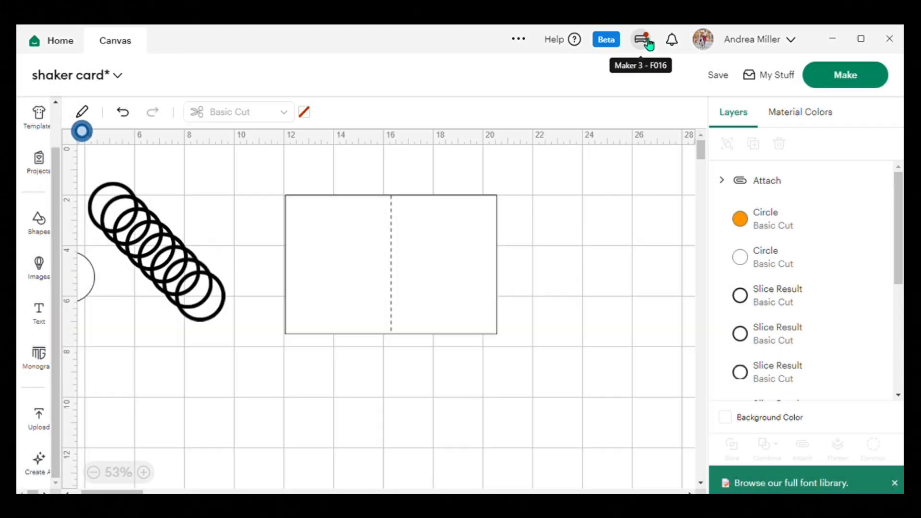
pyautogui.click(643, 40)
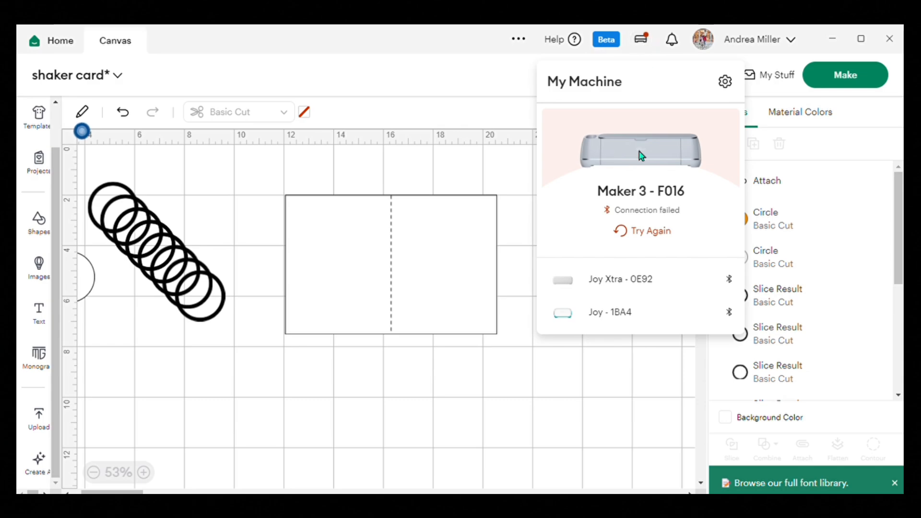
pyautogui.click(637, 285)
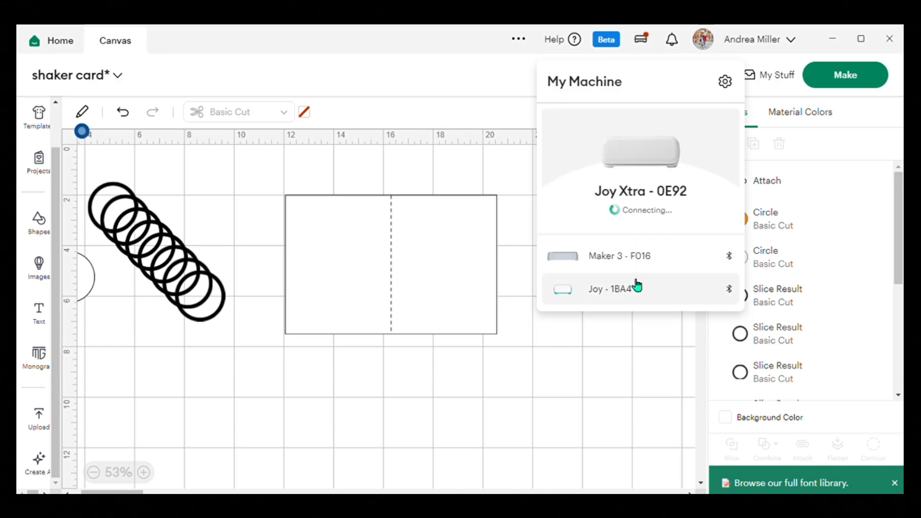
pyautogui.click(562, 445)
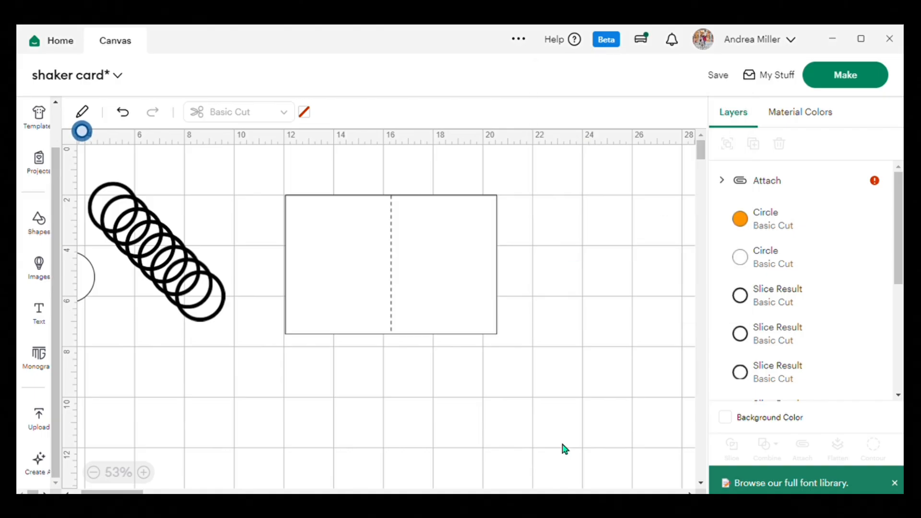
# Detach the score line from the 8.5 x 5.5 in card-base rectangle.
pyautogui.moveTo(275, 157); pyautogui.dragTo(456, 267)
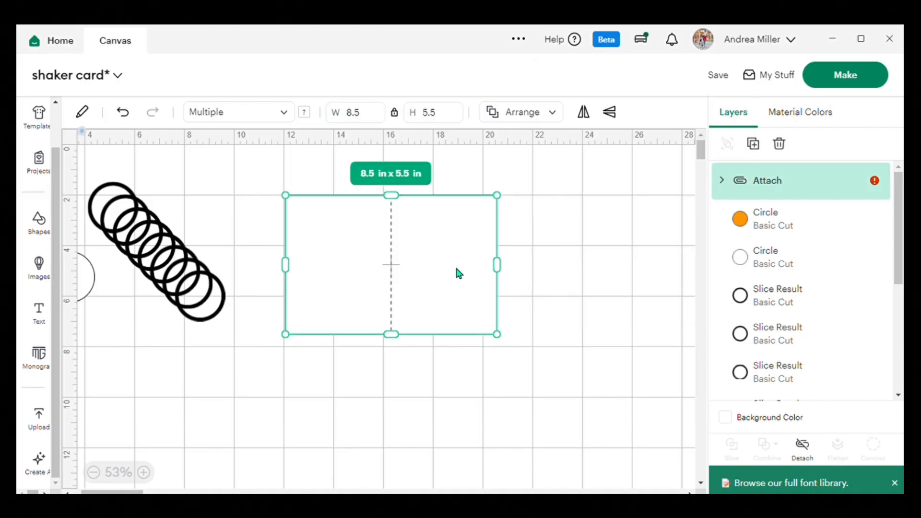
pyautogui.click(808, 450)
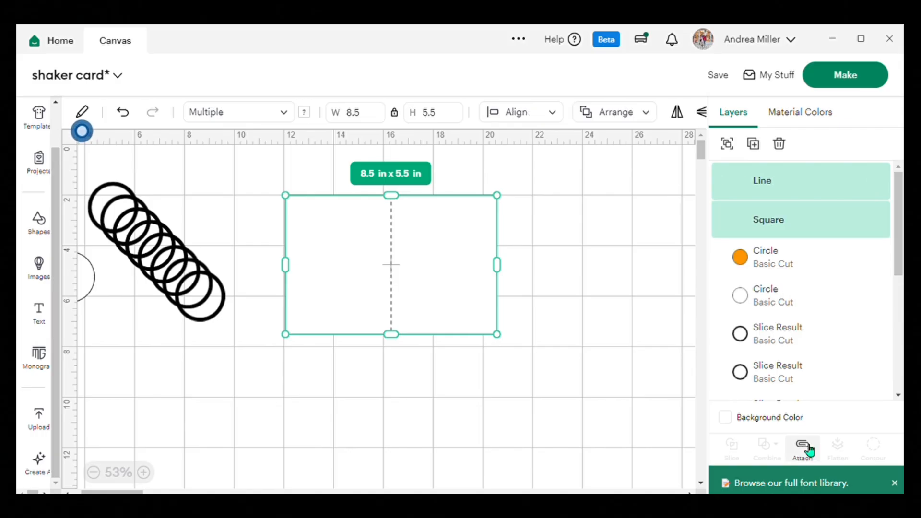
pyautogui.click(513, 367)
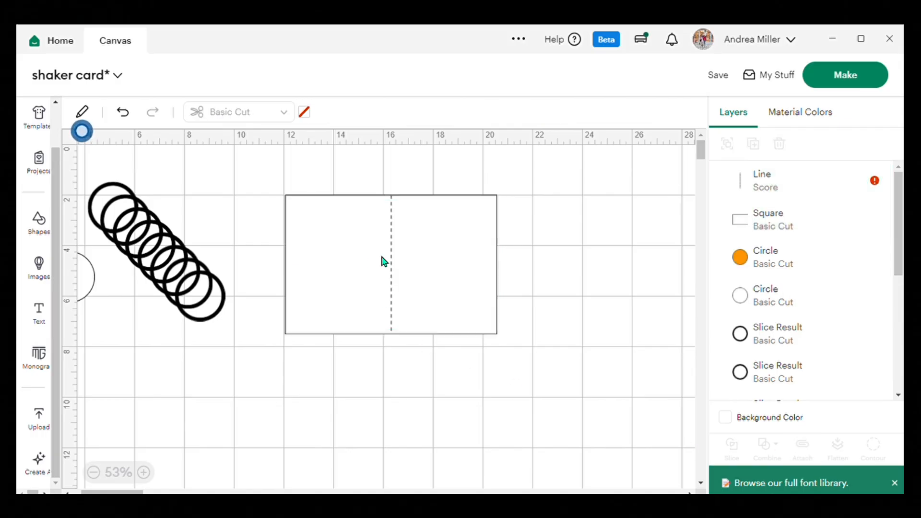
# Set the card's center line operation to Foil and attach the line to the card-base rectangle.
pyautogui.click(391, 265)
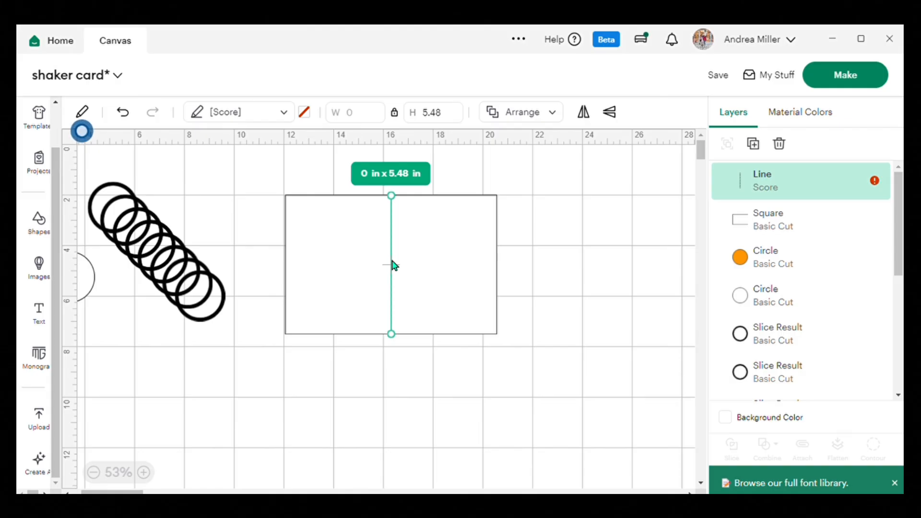
pyautogui.moveTo(876, 182)
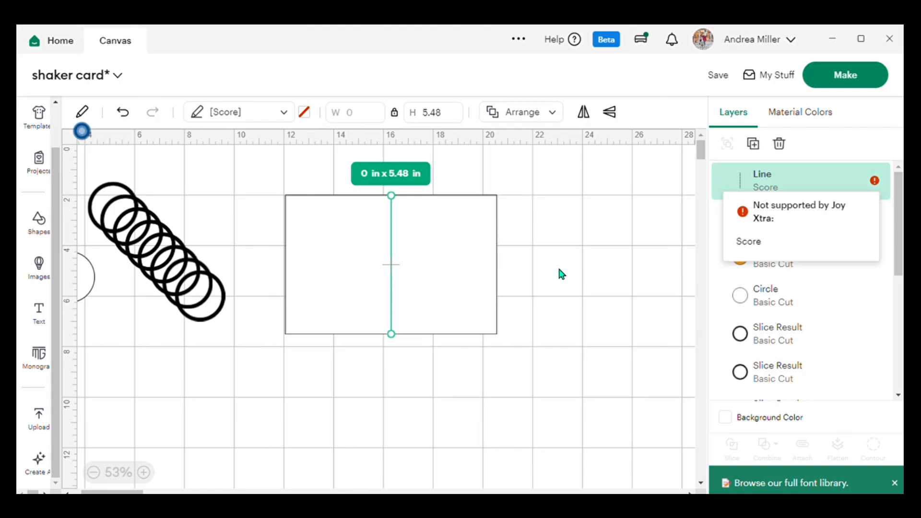
pyautogui.click(287, 114)
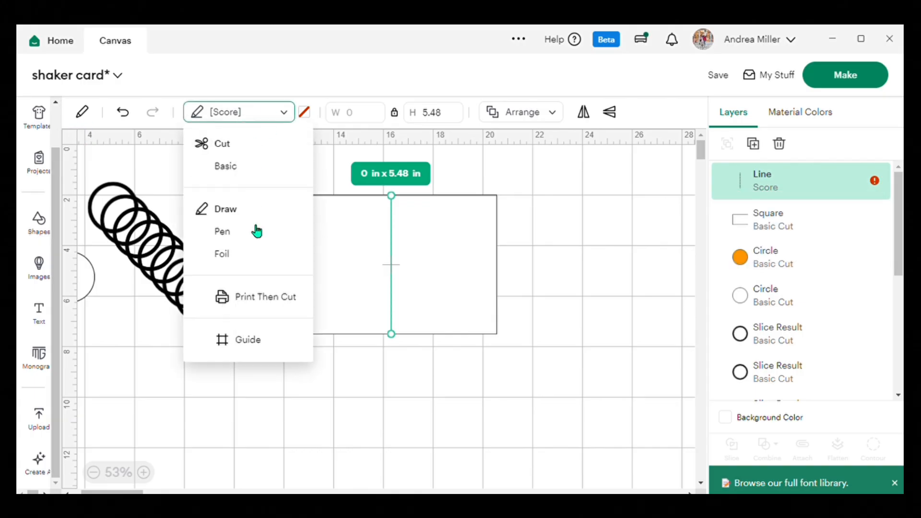
pyautogui.click(240, 257)
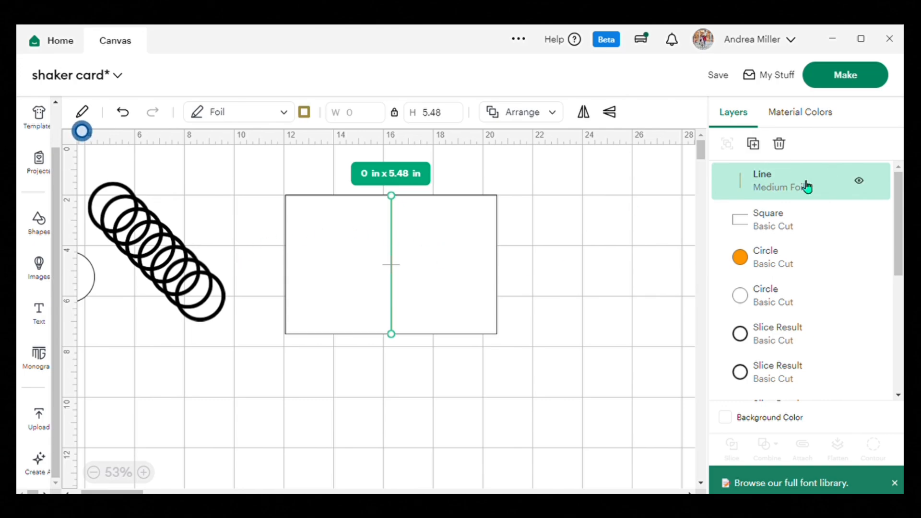
pyautogui.click(611, 285)
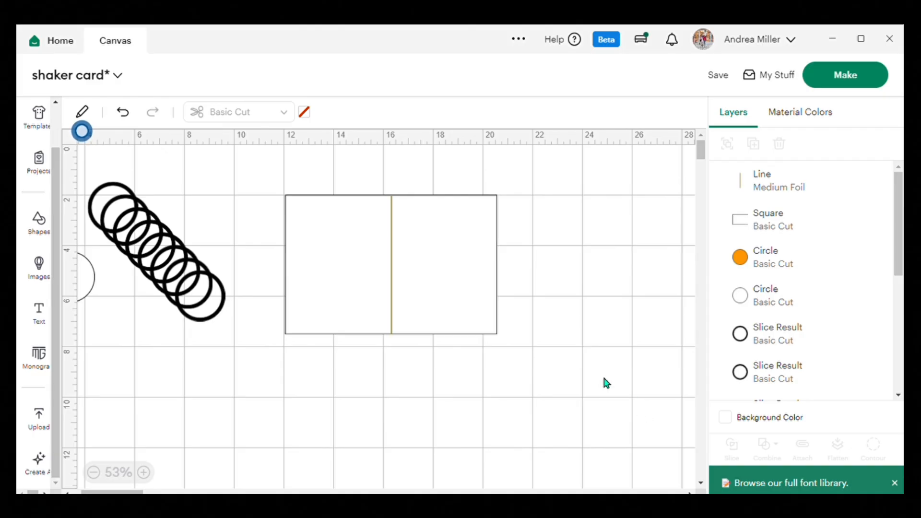
pyautogui.moveTo(258, 180); pyautogui.dragTo(498, 312)
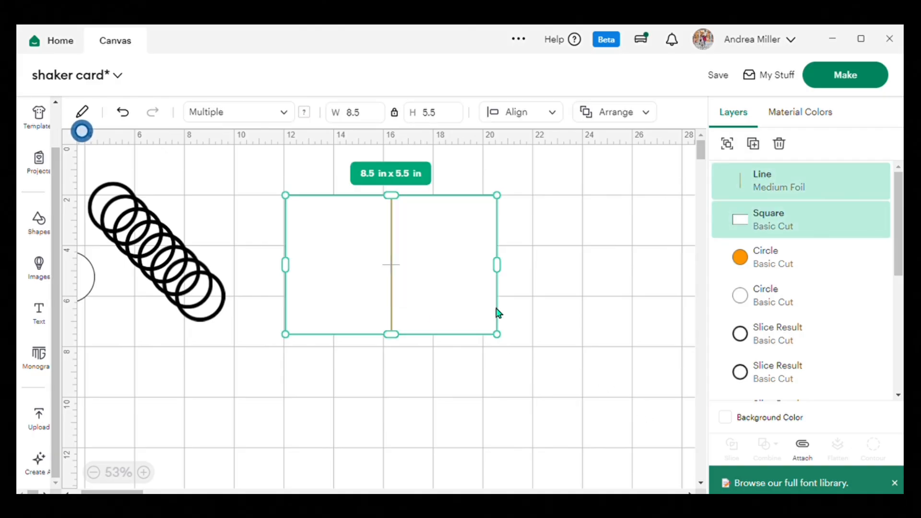
pyautogui.click(810, 451)
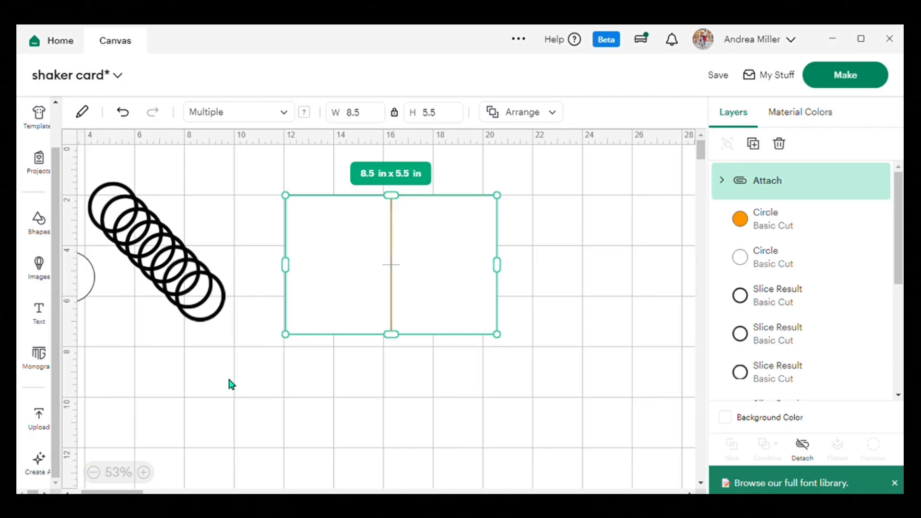
# Send the project to make, check the card base on the first mat, and continue to the material setup.
pyautogui.hscroll(-2, 229, 383)
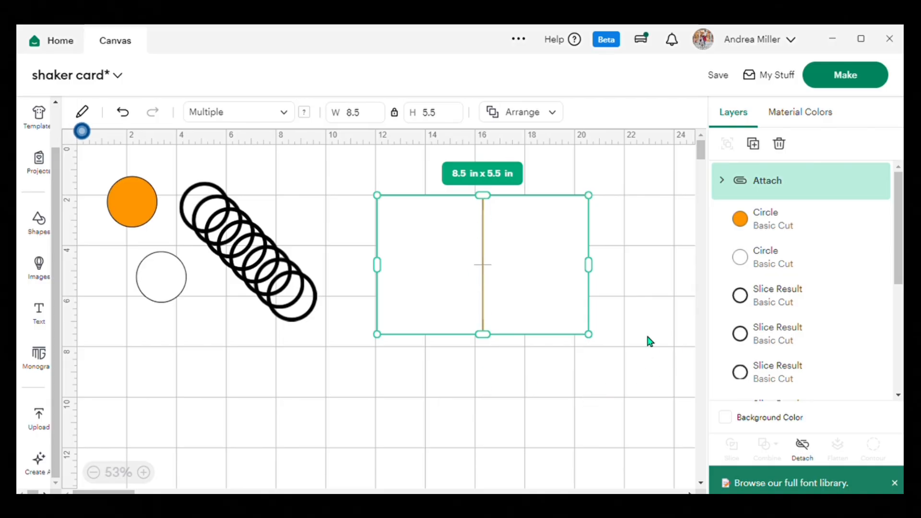
pyautogui.click(849, 74)
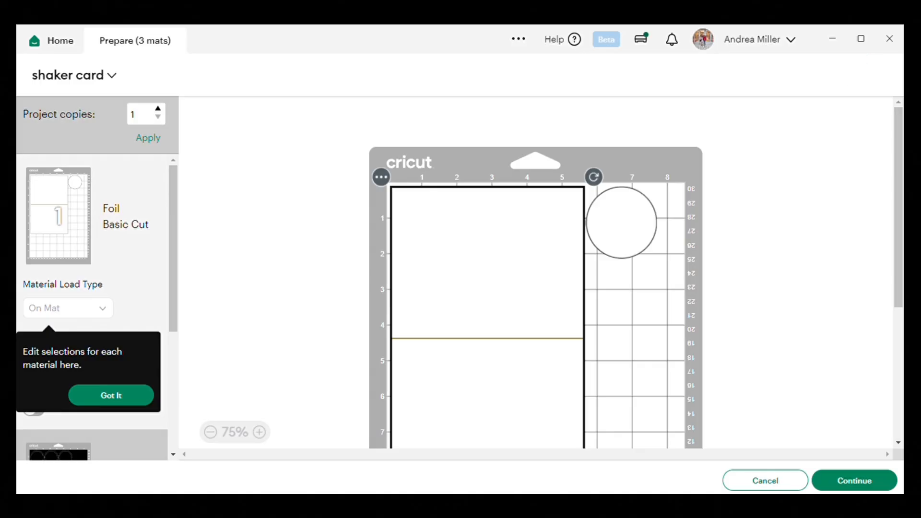
pyautogui.scroll(-5, 760, 248)
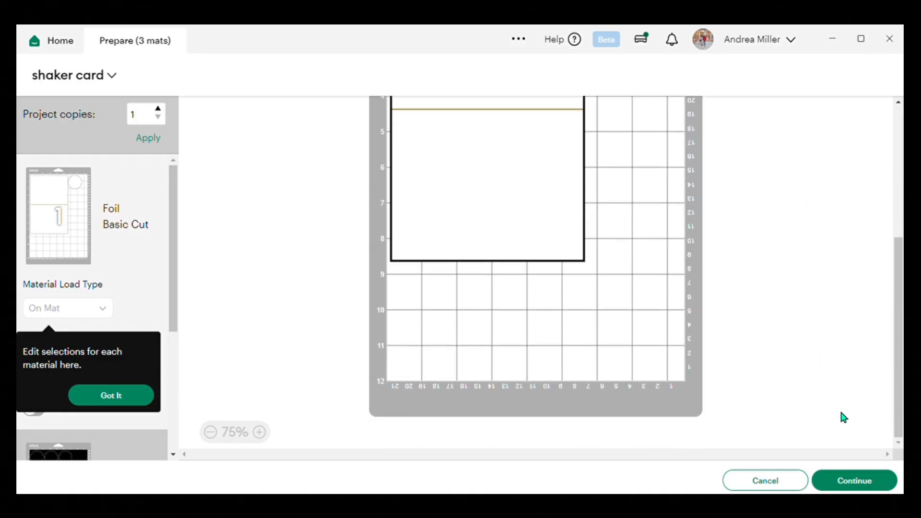
pyautogui.click(858, 485)
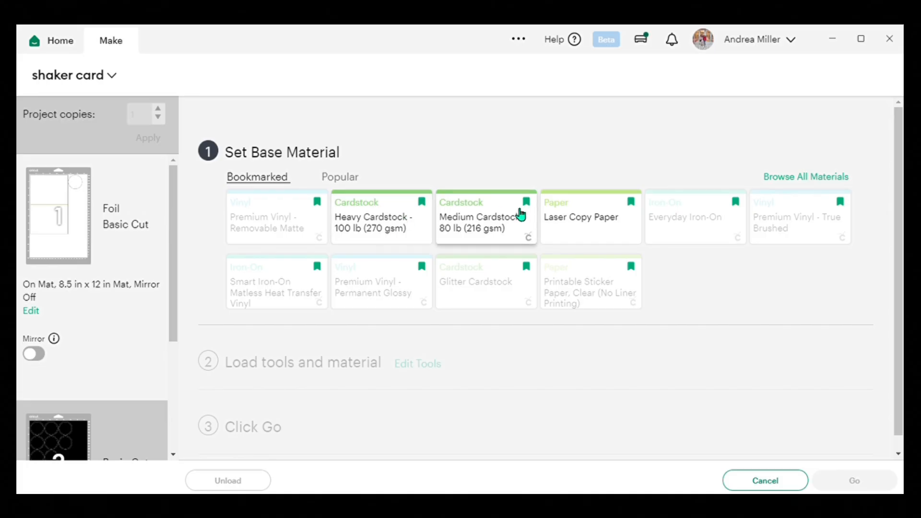
# Set the base material to Medium Cardstock - 80 lb (216 gsm) and acknowledge the star wheels instruction.
pyautogui.click(499, 223)
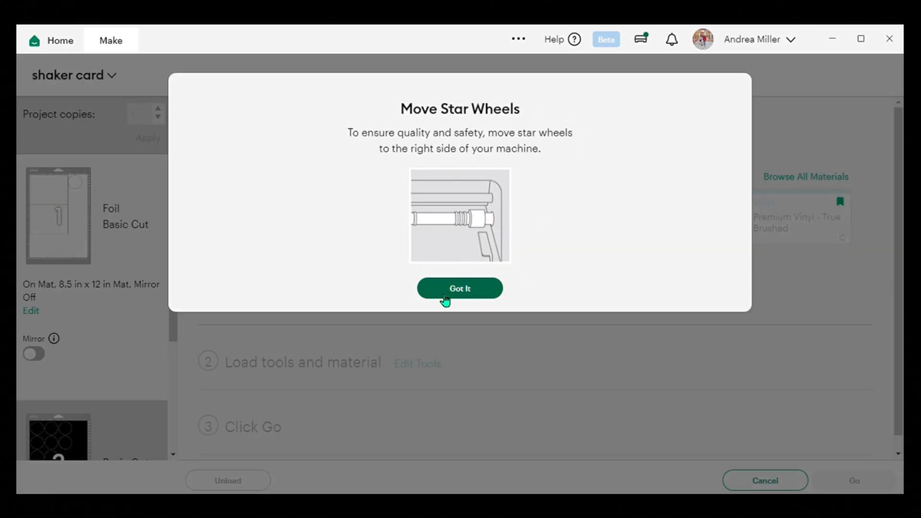
pyautogui.click(465, 291)
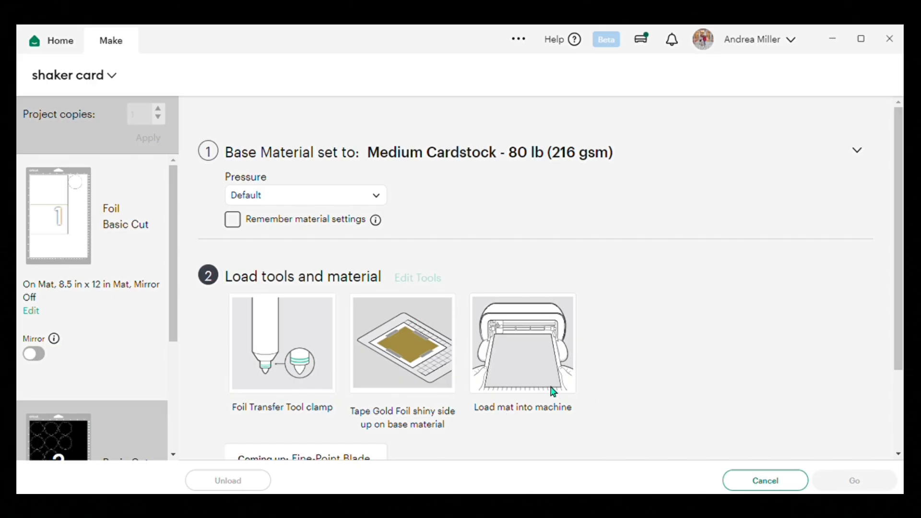
pyautogui.scroll(-1, 551, 391)
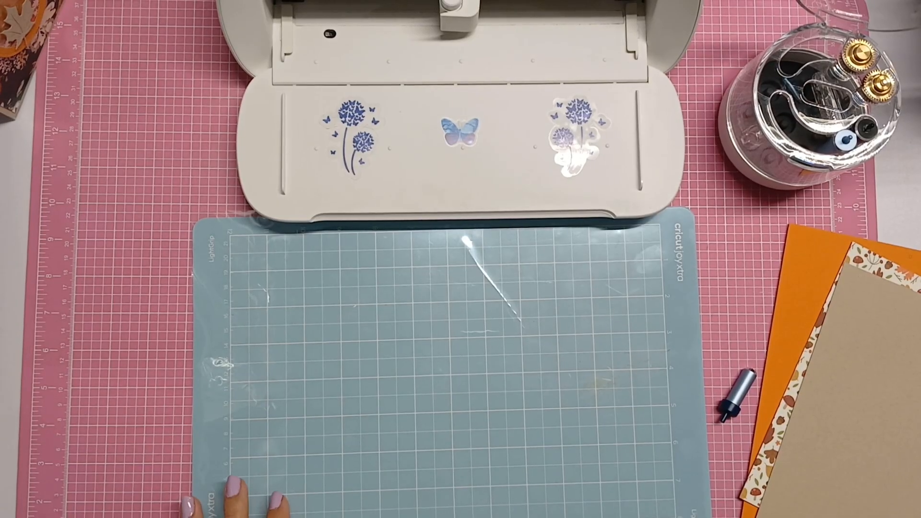